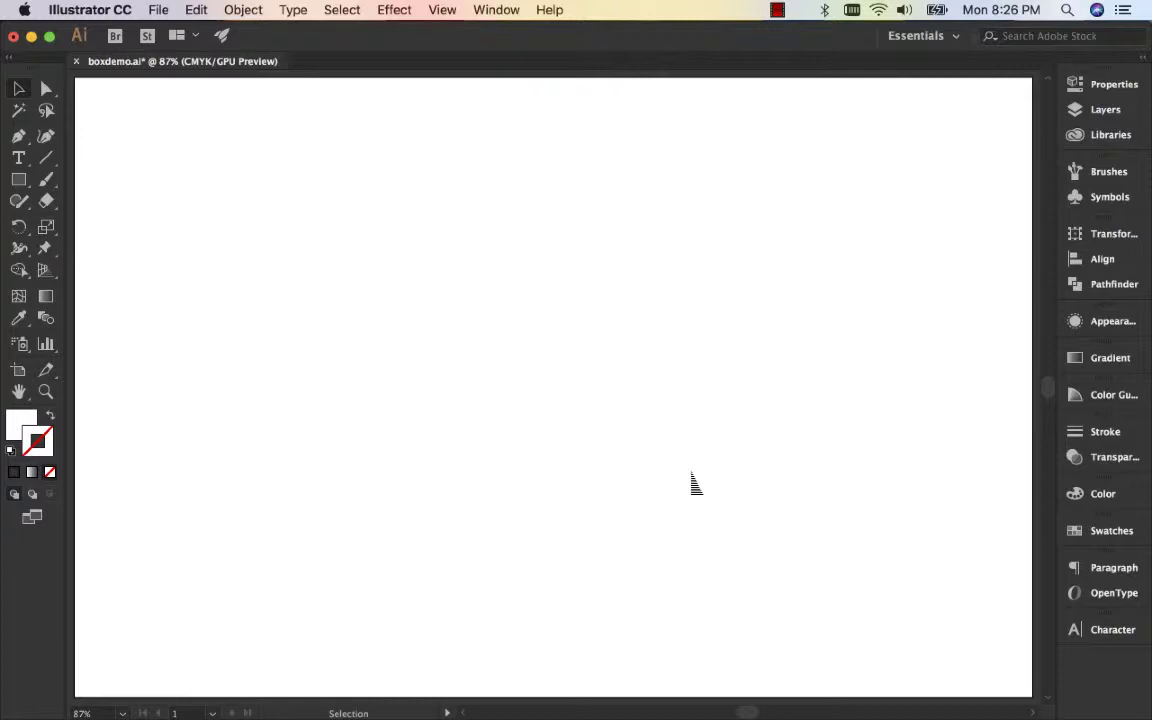
# Step: Place the linked photo 20180118_151203.jpg near the artboard's upper-left corner, at about X 1.13 in, Y 1.25 in
pyautogui.click(158, 10)
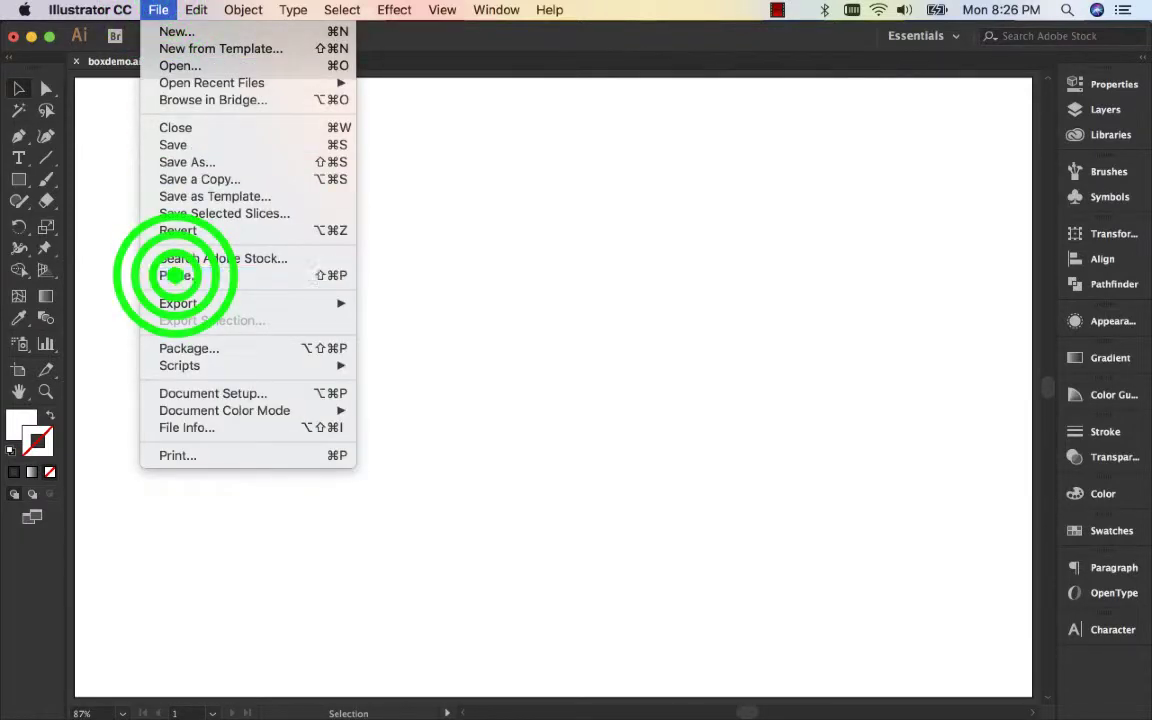
pyautogui.click(180, 276)
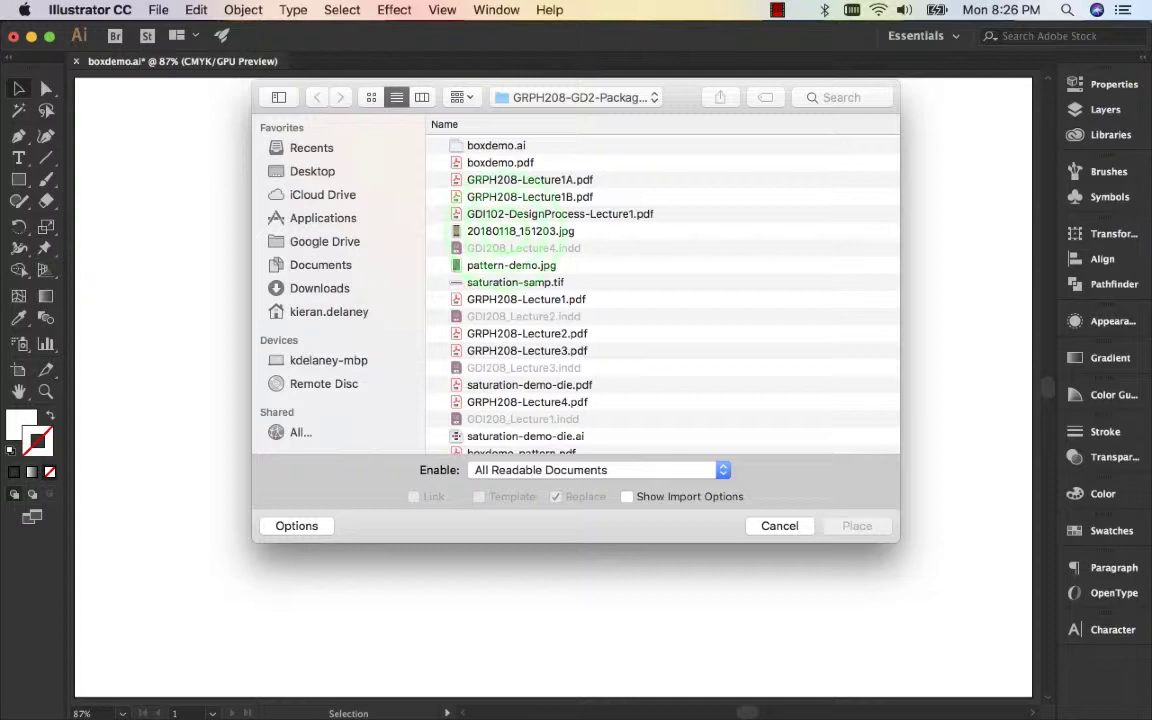
pyautogui.click(515, 229)
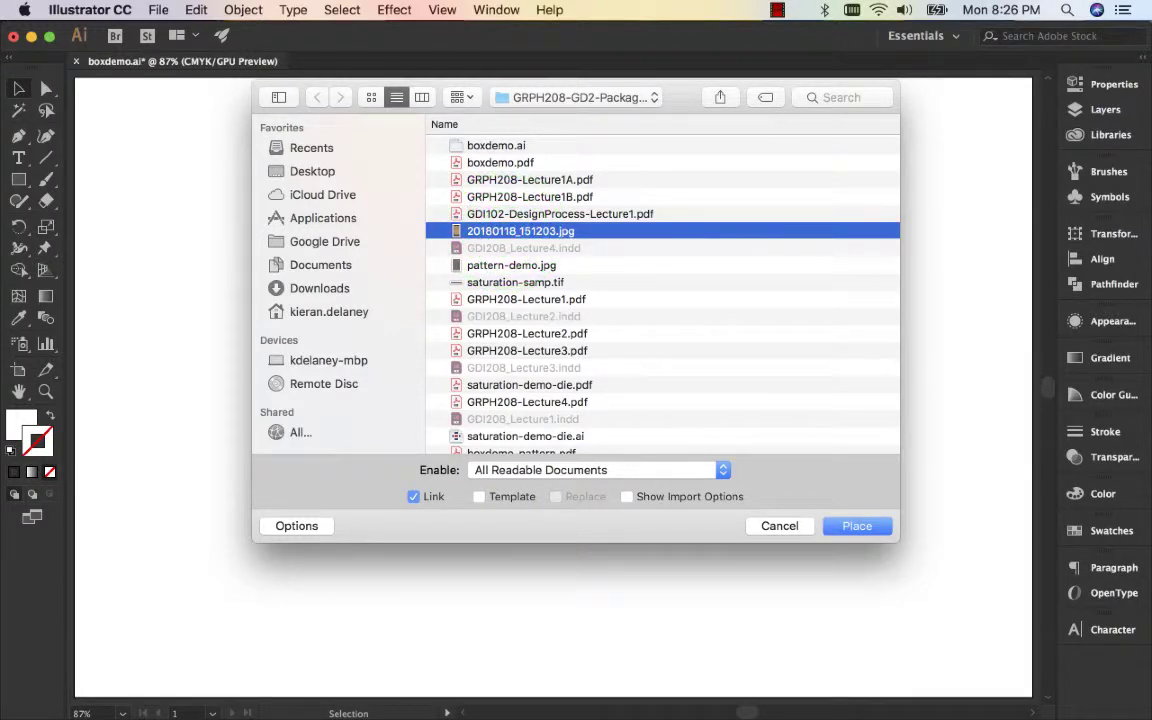
pyautogui.click(855, 525)
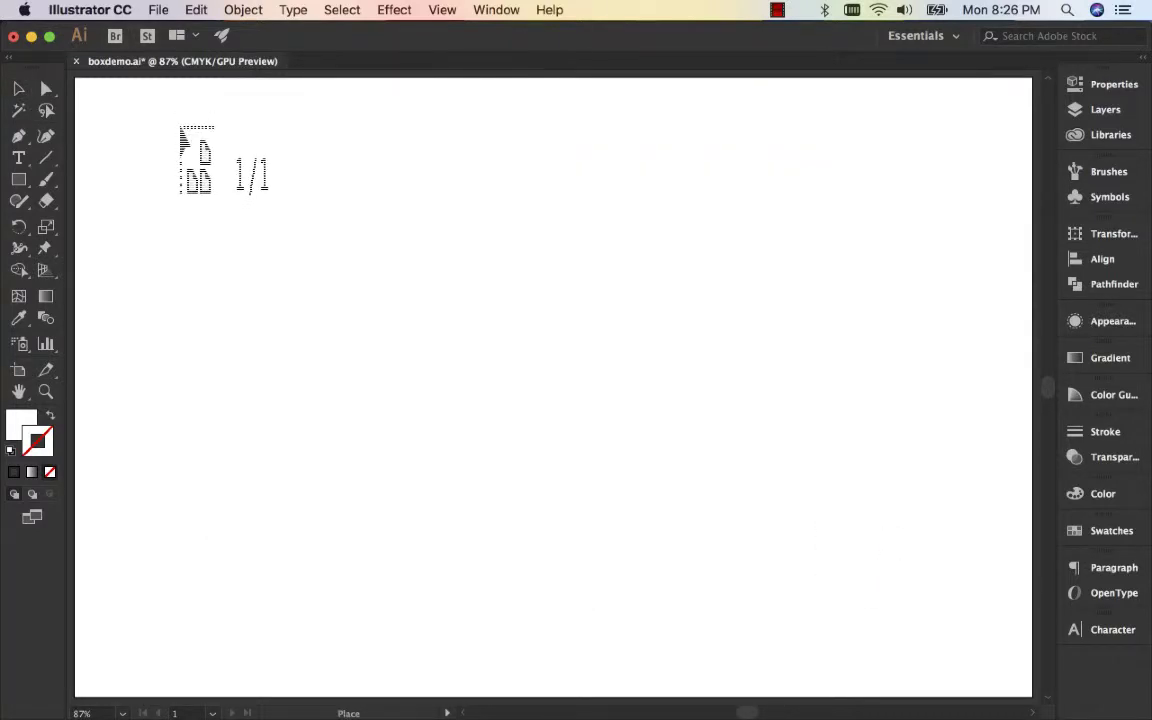
pyautogui.press('super+minus')
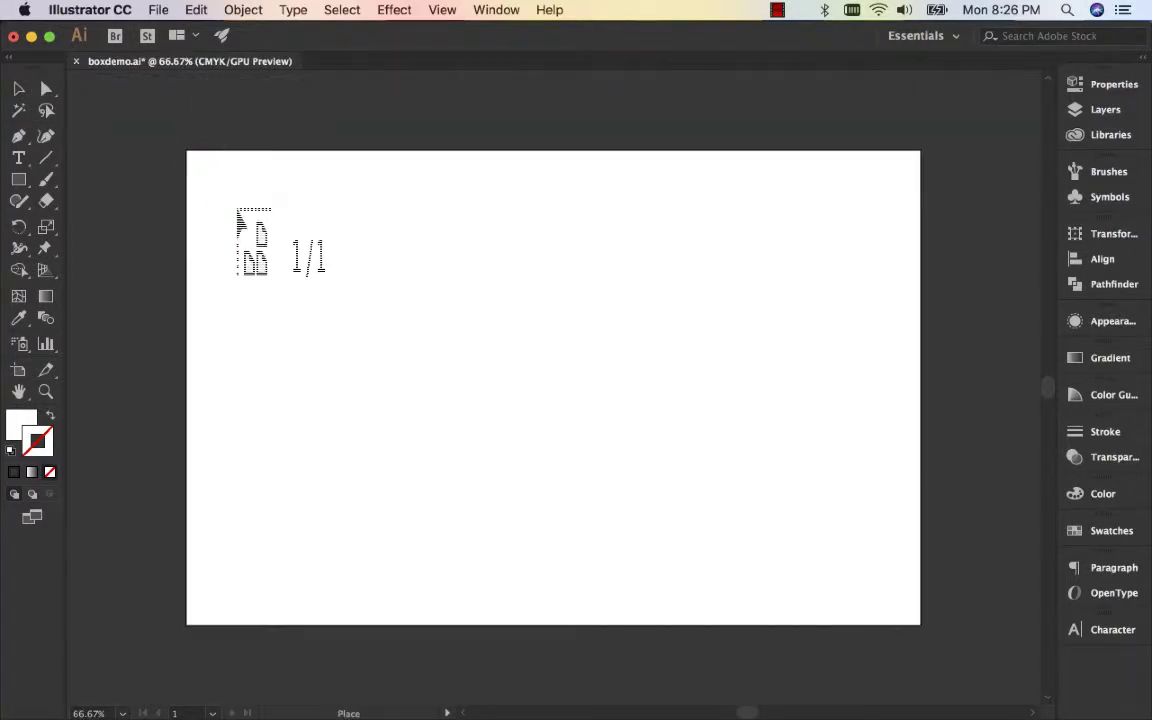
pyautogui.click(237, 208)
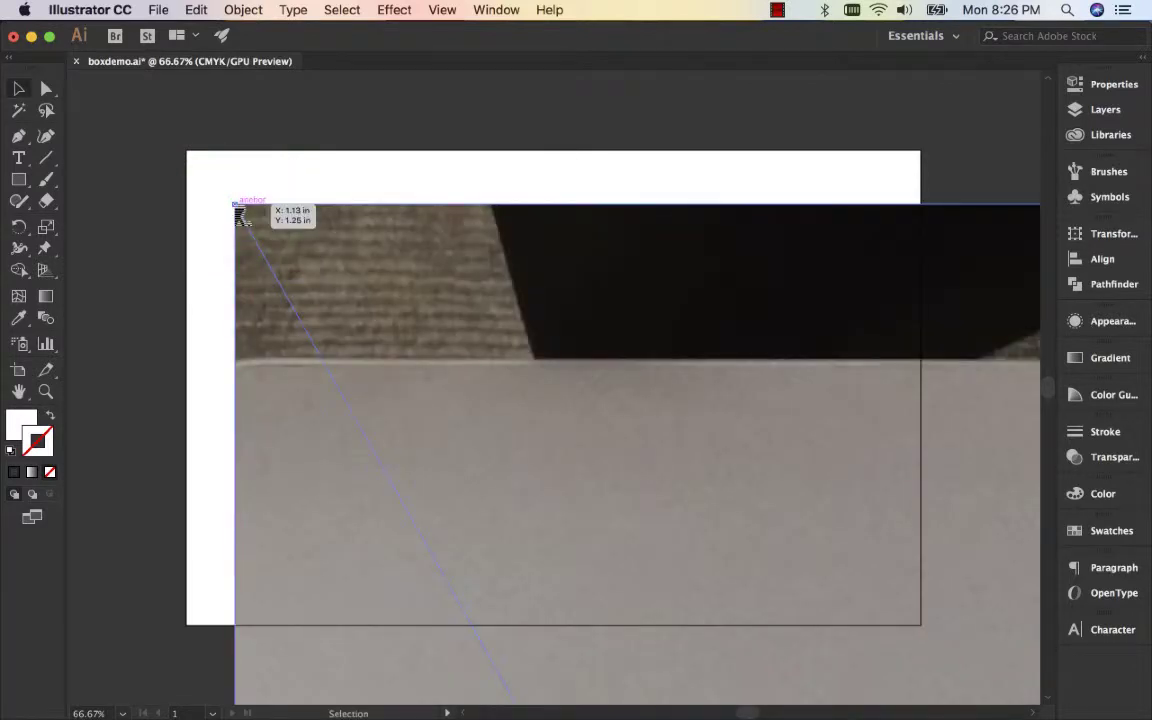
pyautogui.click(238, 212)
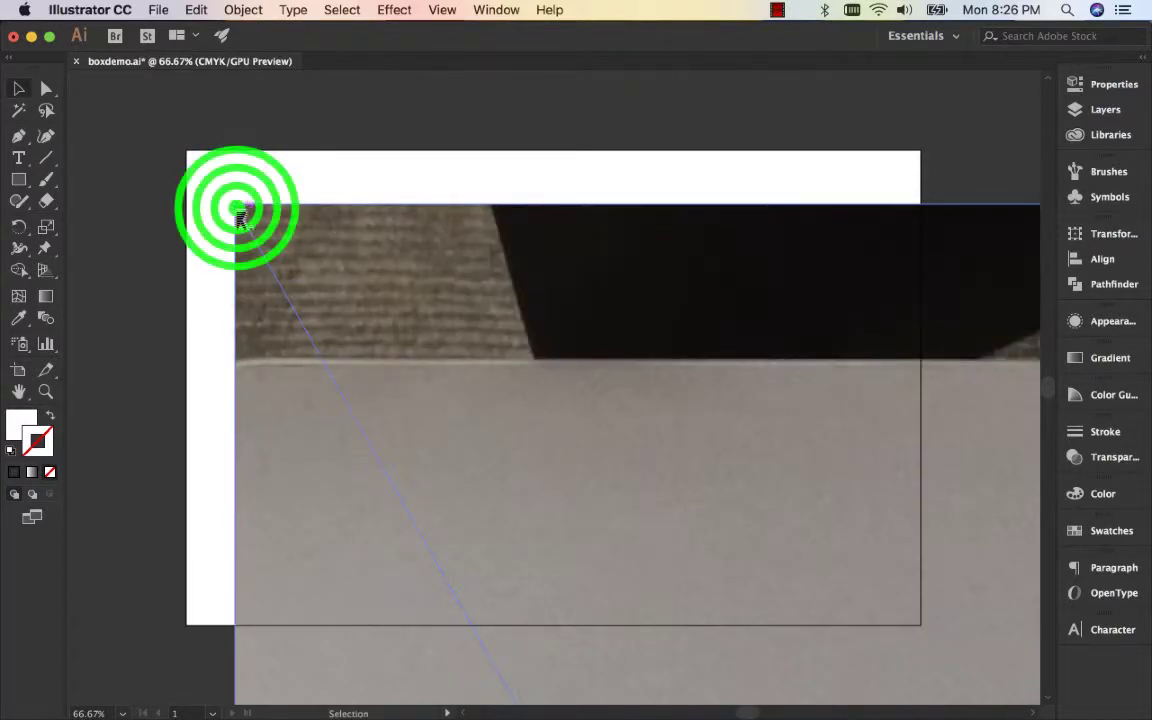
# Step: Scale the oversized placed photo down proportionally about its center to roughly half the artboard's width, below the artboard
pyautogui.moveTo(239, 216); pyautogui.dragTo(546, 650)
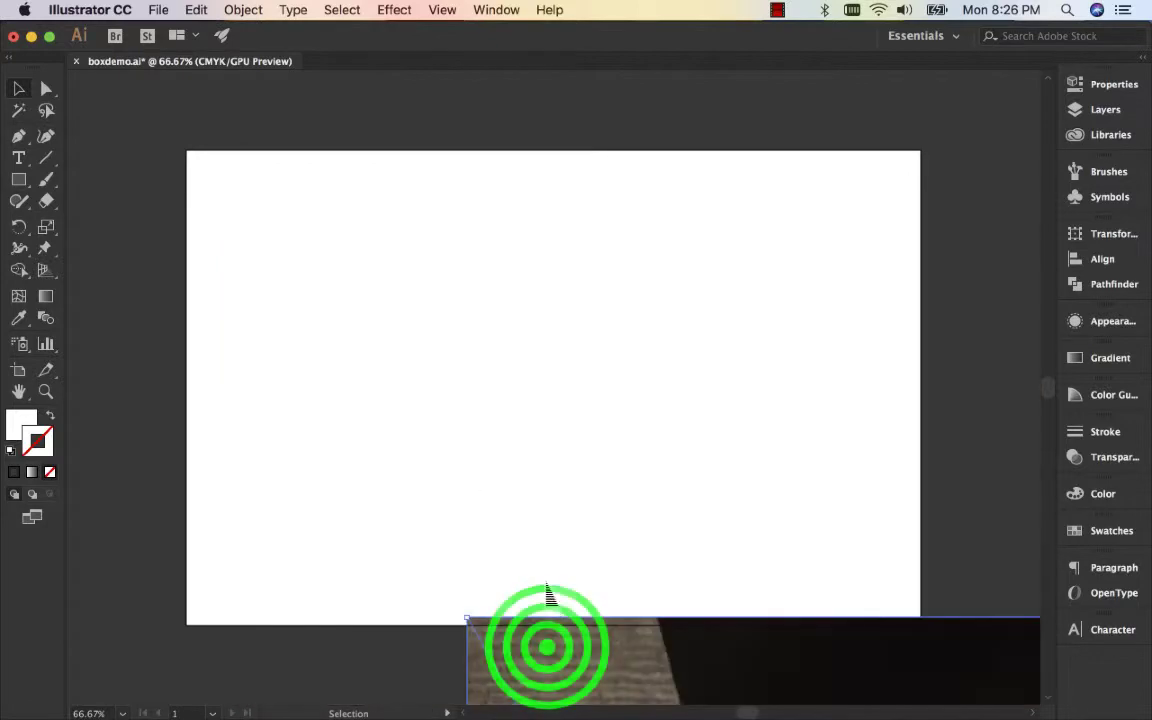
pyautogui.moveTo(466, 619); pyautogui.dragTo(314, 397)
pyautogui.moveTo(578, 507); pyautogui.dragTo(325, 247)
pyautogui.press('super+minus')
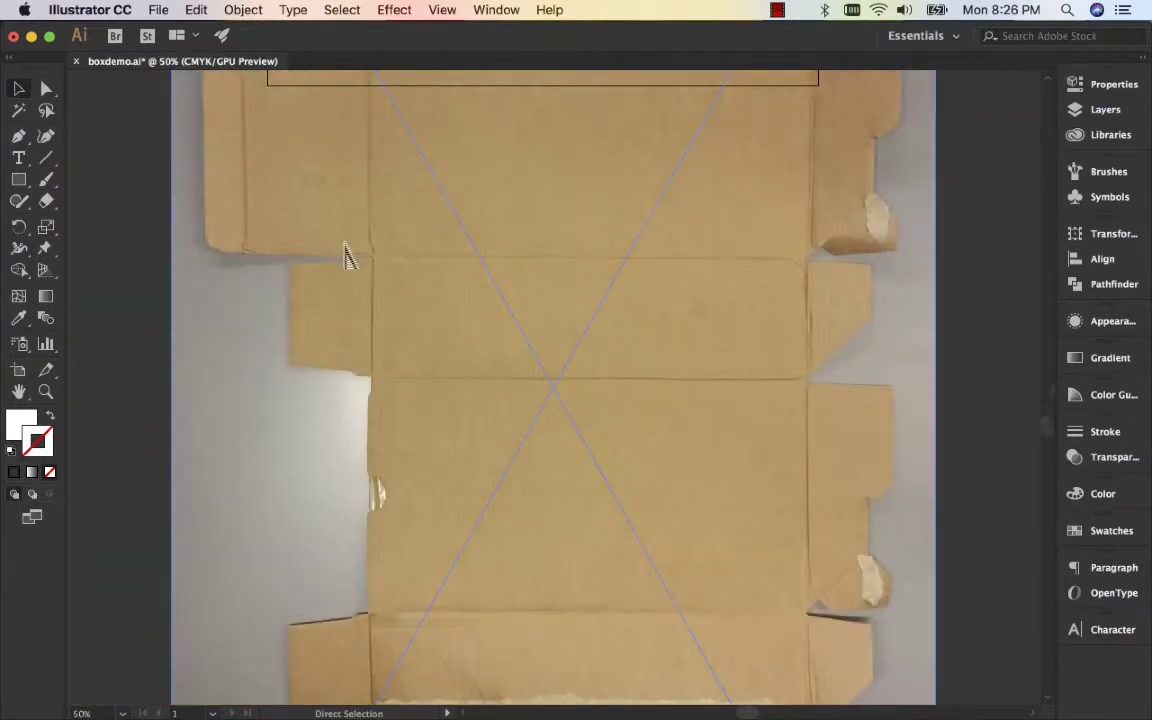
pyautogui.press('super+minus')
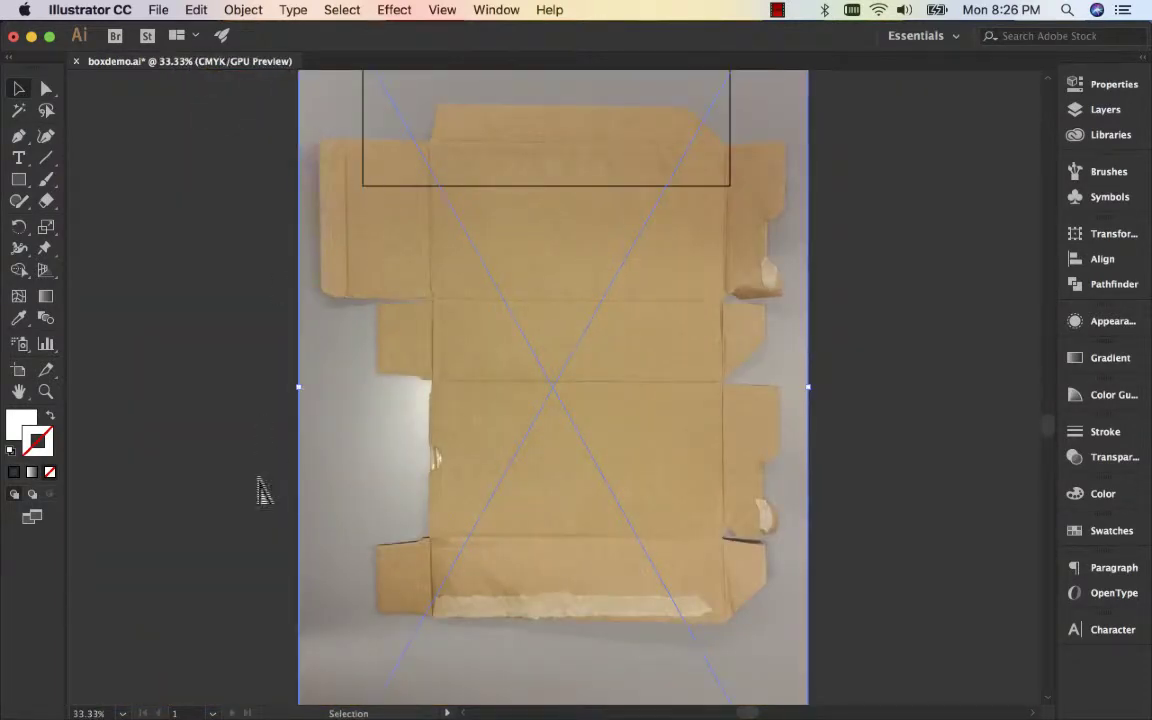
pyautogui.press('super+minus')
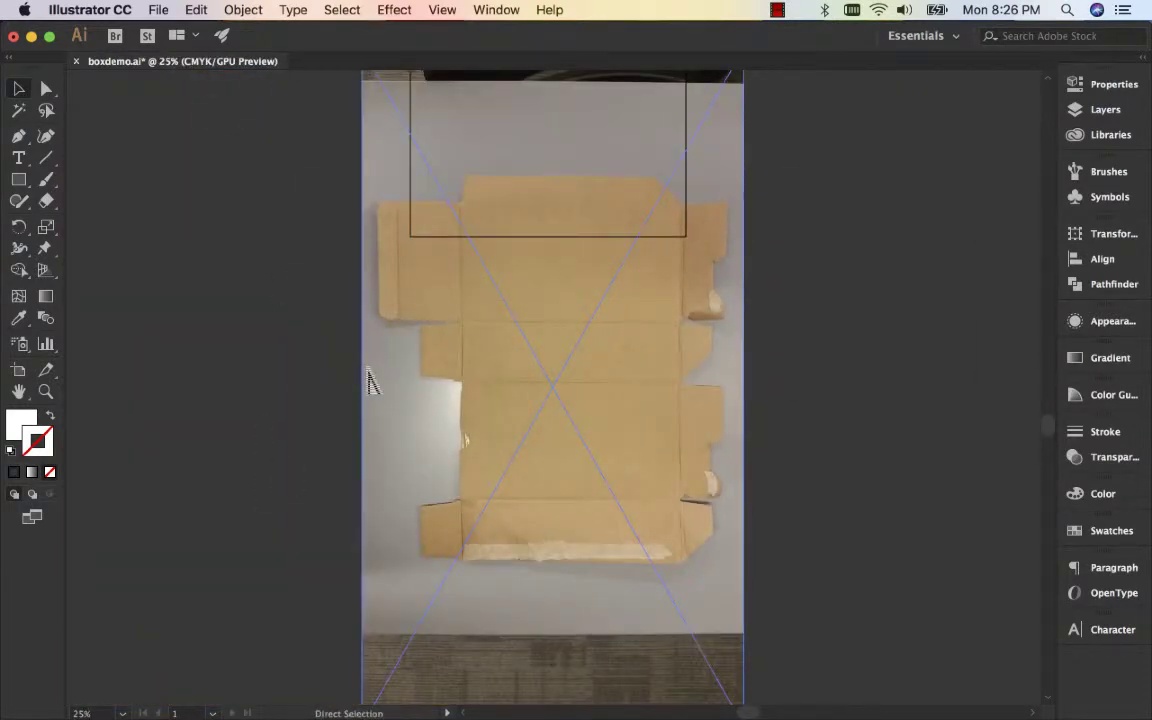
pyautogui.press('super+minus')
pyautogui.press('v')
pyautogui.moveTo(426, 161); pyautogui.dragTo(508, 300)
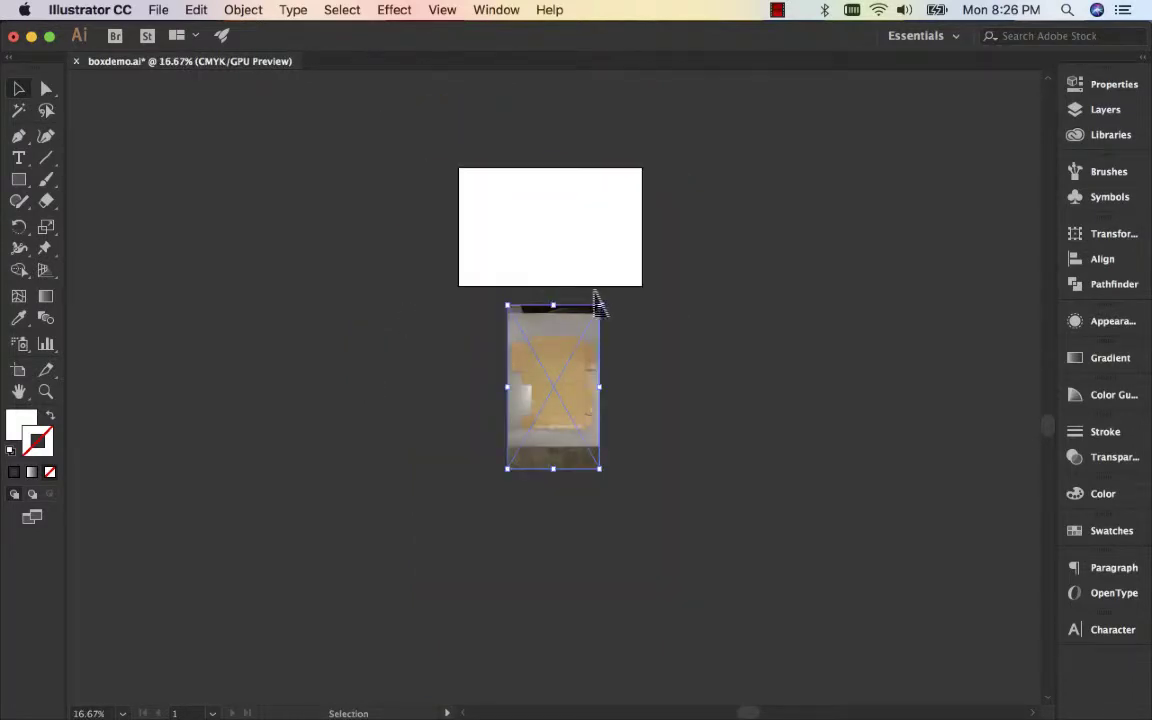
pyautogui.click(607, 303)
pyautogui.moveTo(607, 303); pyautogui.dragTo(440, 378)
pyautogui.press('super+z')
# Step: Rotate the photo 90° counter-clockwise and fit it over the artboard from the upper-left corner, matching the artboard's full height
pyautogui.moveTo(492, 293); pyautogui.dragTo(437, 424)
pyautogui.moveTo(599, 386); pyautogui.dragTo(586, 221)
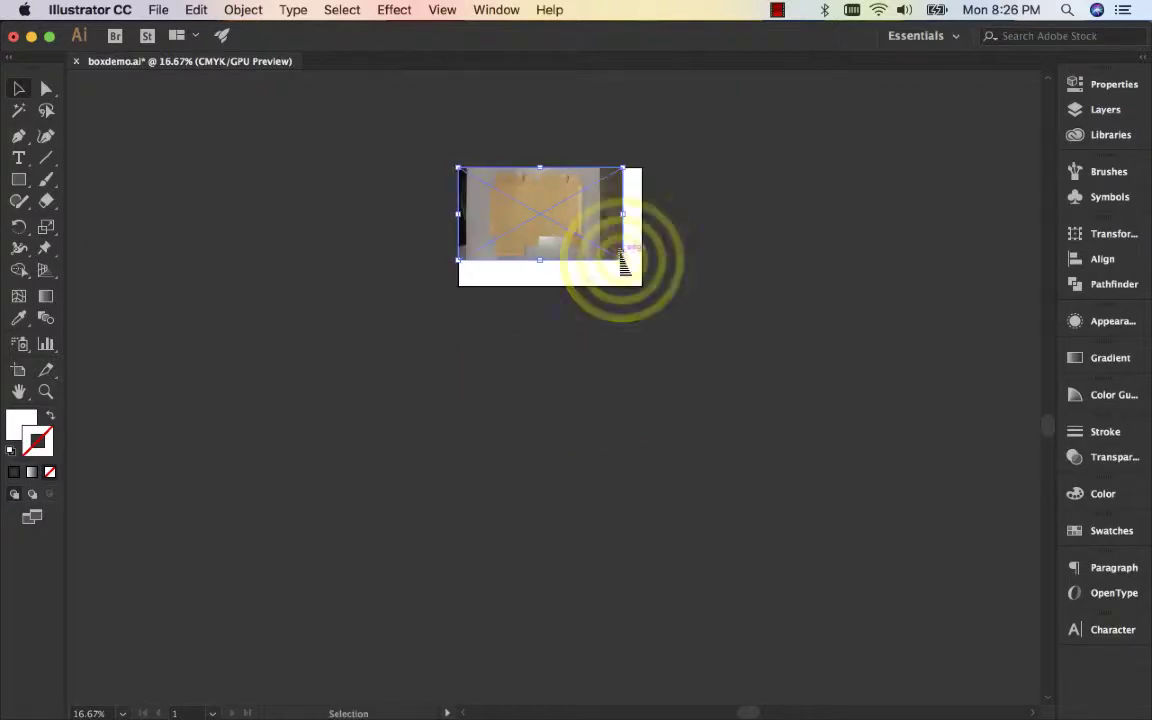
pyautogui.moveTo(625, 272); pyautogui.dragTo(668, 309)
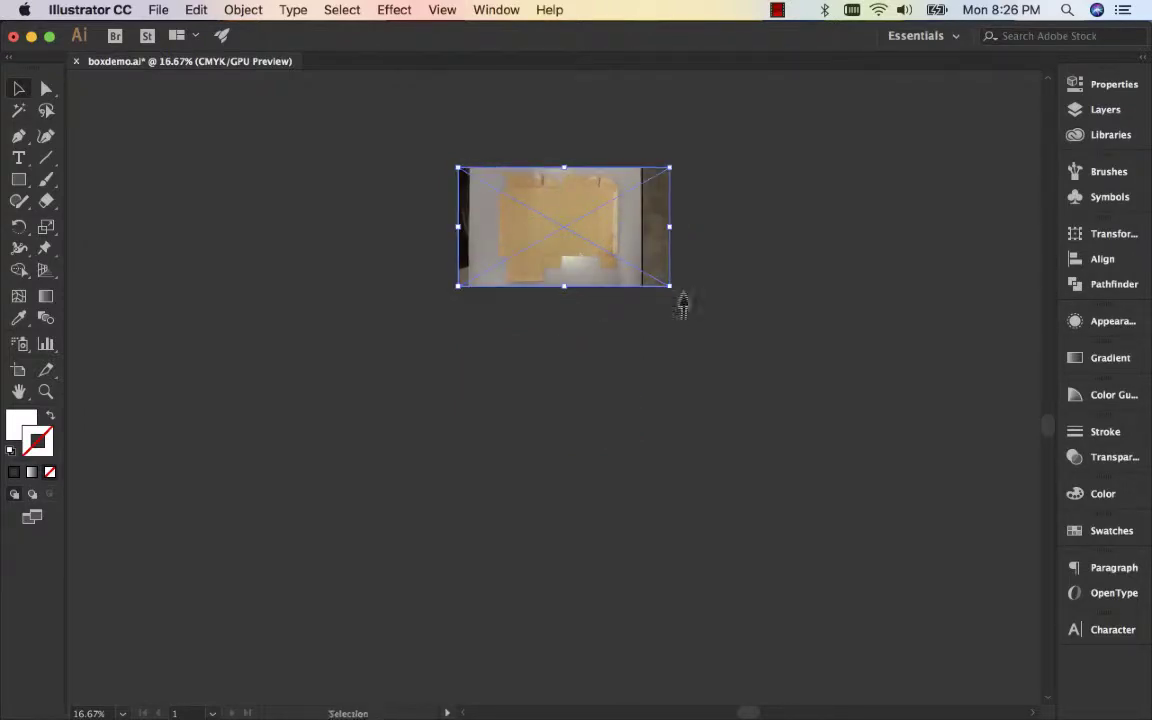
pyautogui.press('super+0')
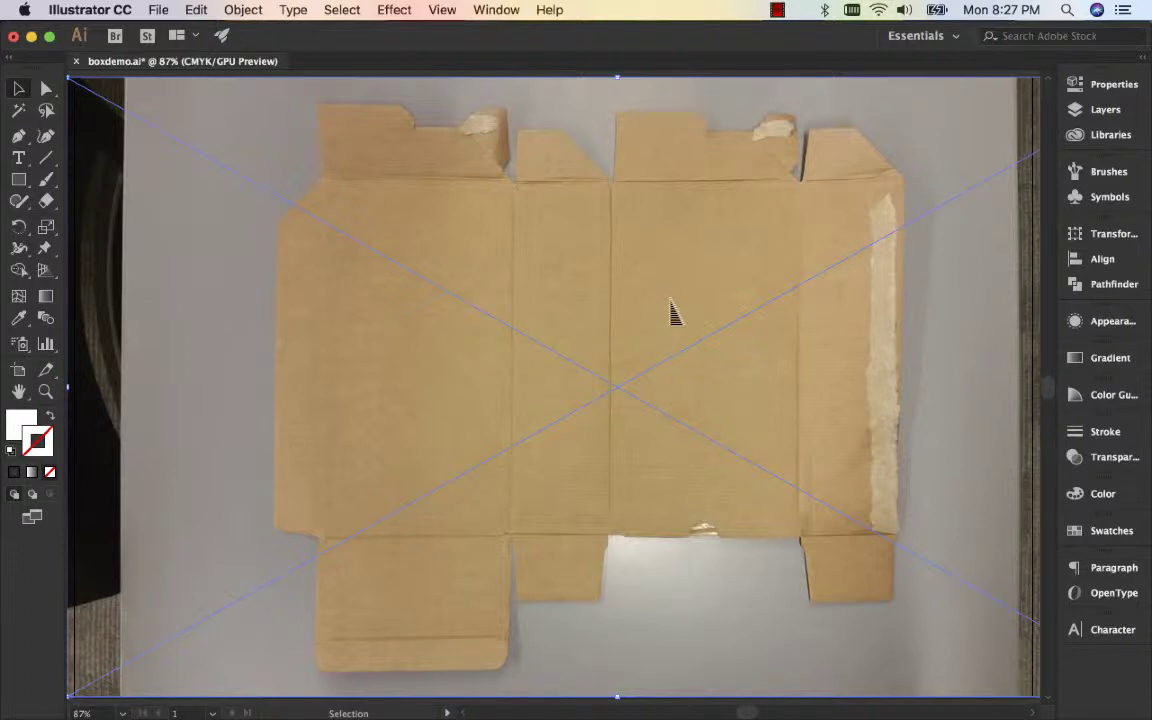
# Step: Lock the photo's Layer 1 and make it a template layer with images dimmed to 50%
pyautogui.click(1100, 109)
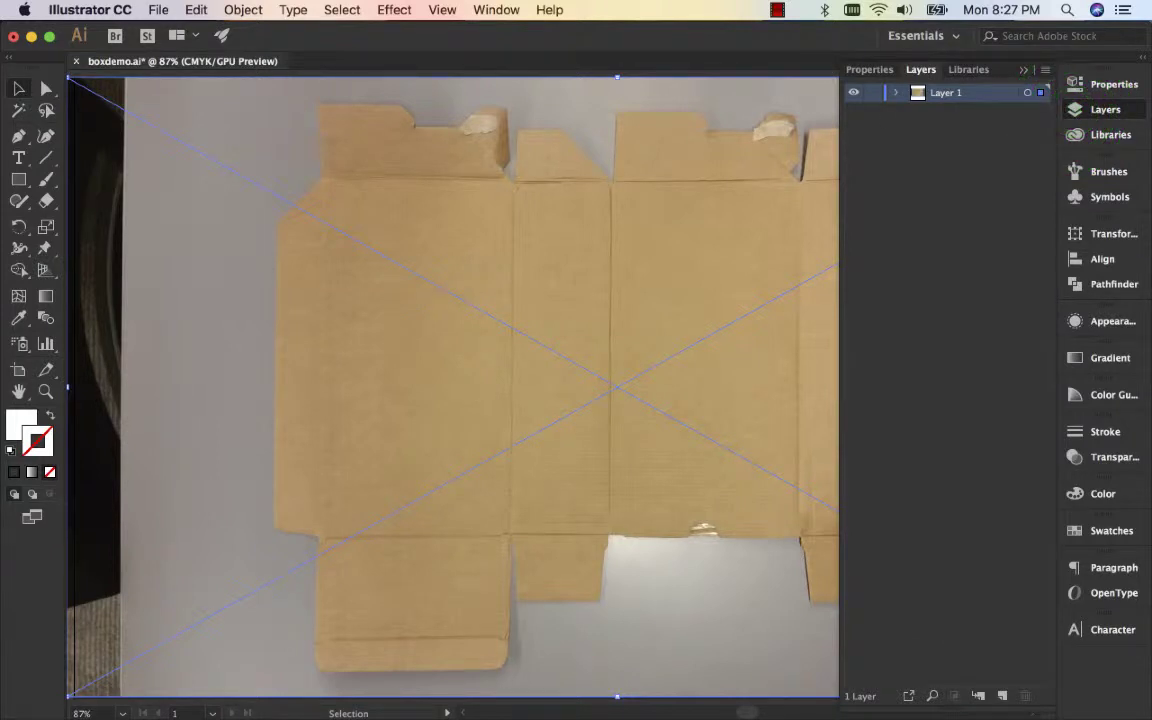
pyautogui.click(872, 92)
pyautogui.doubleClick(917, 92)
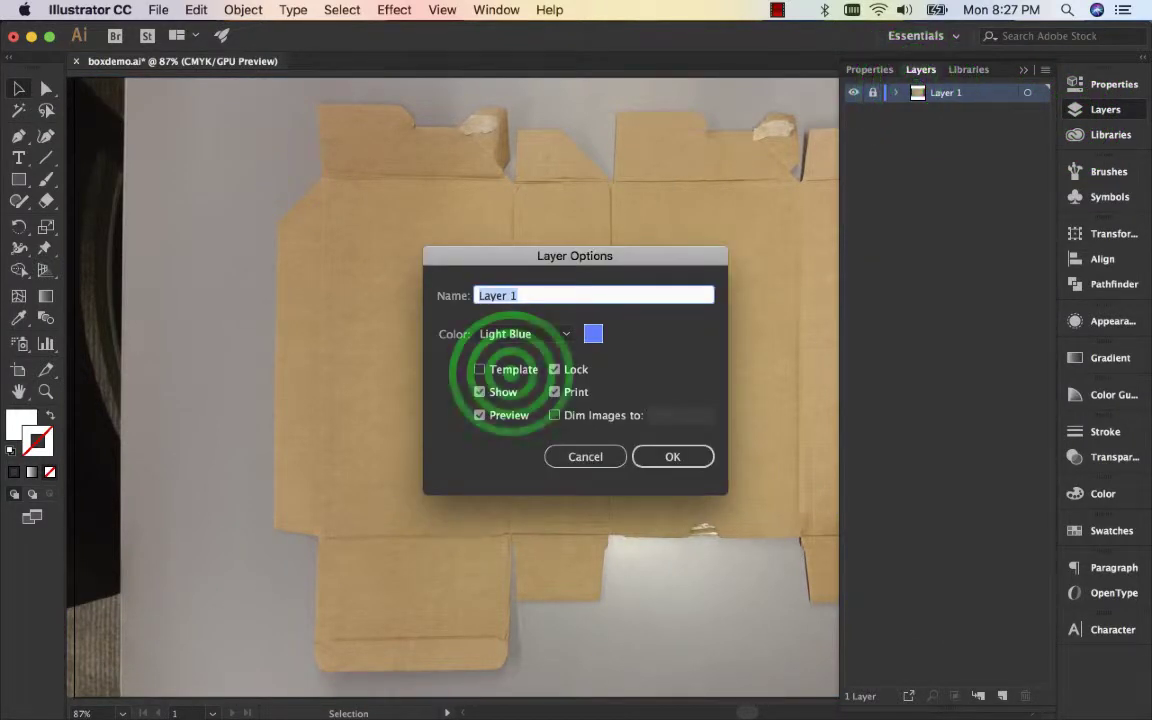
pyautogui.click(511, 370)
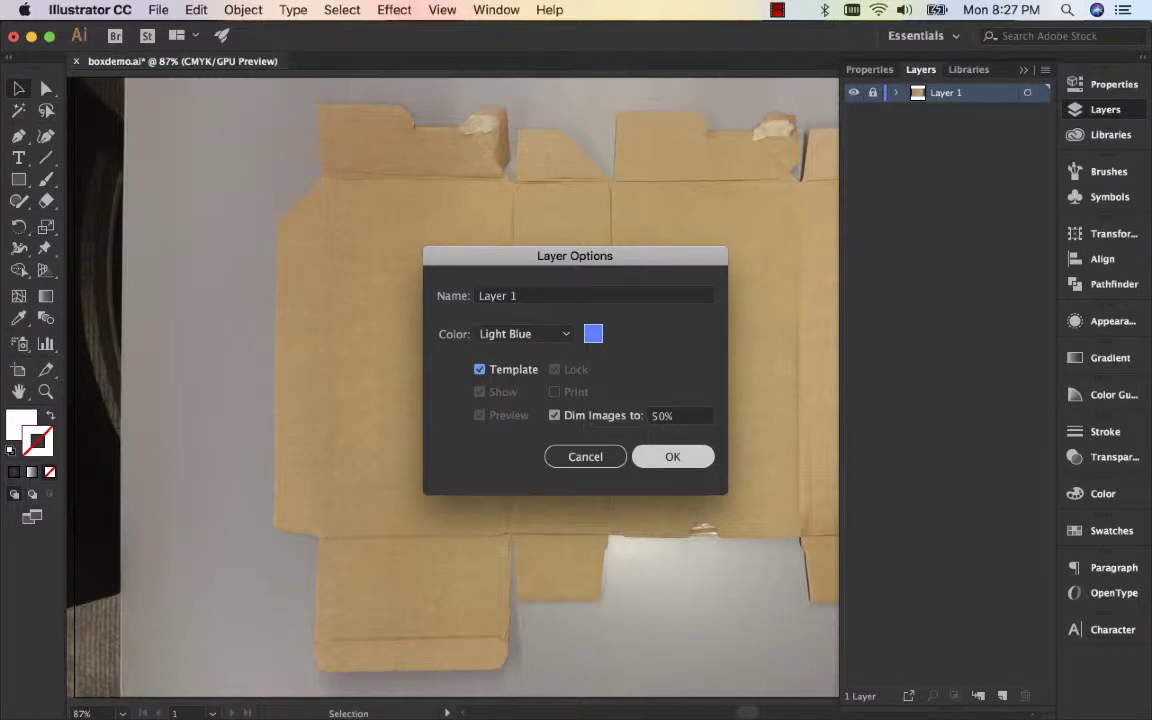
pyautogui.click(668, 457)
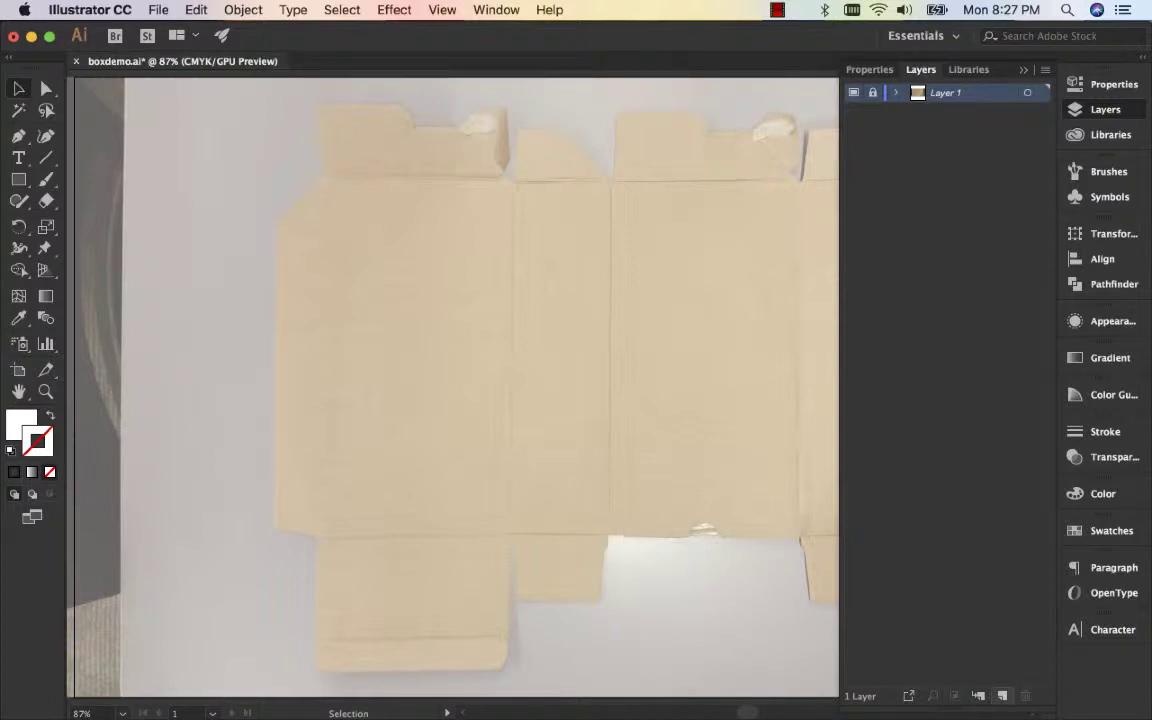
# Step: Add a new layer above the template layer and name it die-temp
pyautogui.click(1002, 695)
pyautogui.doubleClick(946, 92)
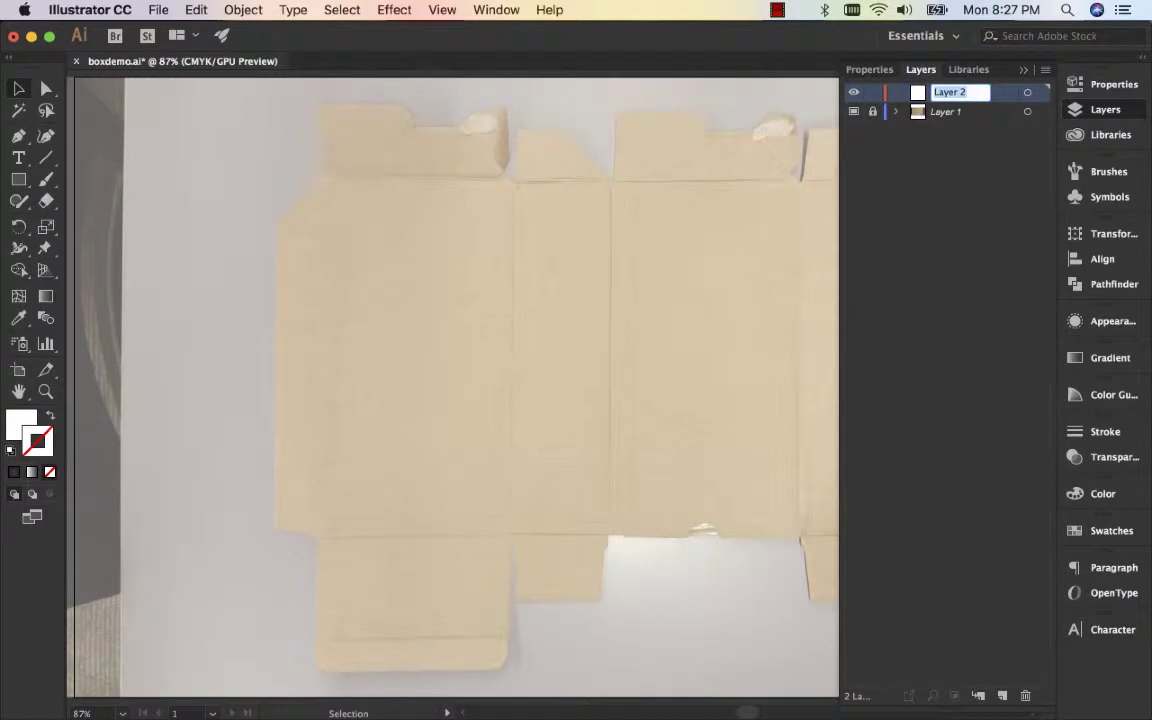
pyautogui.write('die-temp')
pyautogui.press('Return')
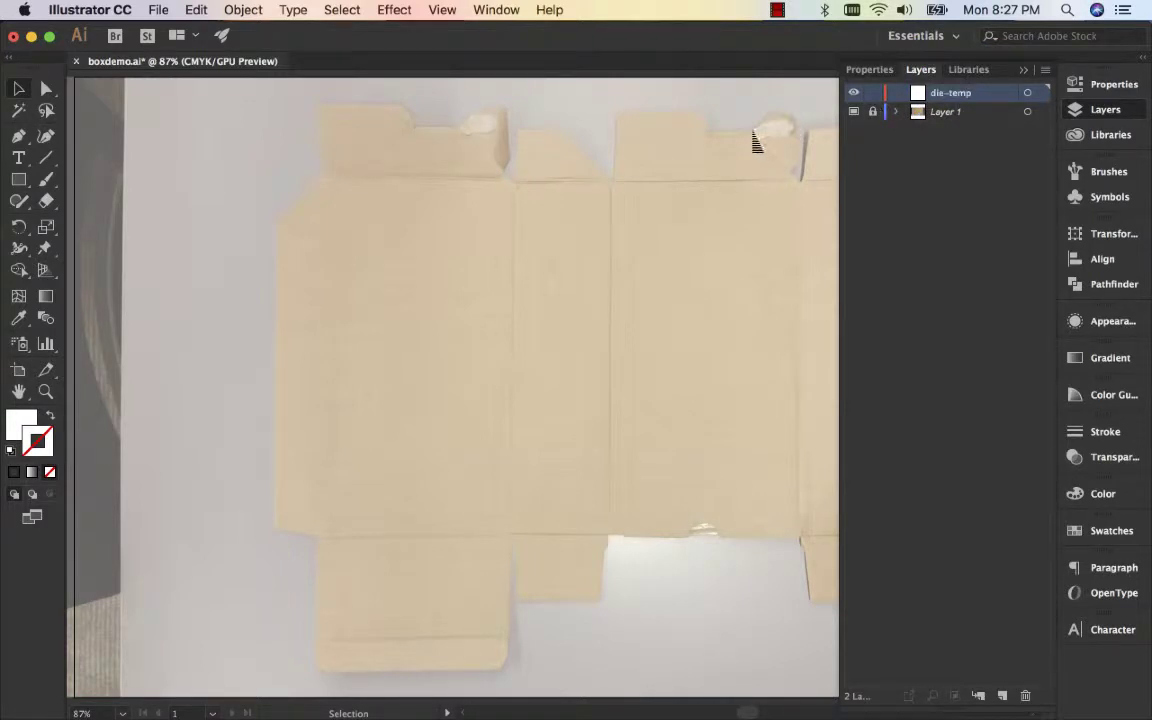
# Step: Set the fill to none and the stroke to a cyan blue swatch
pyautogui.click(21, 417)
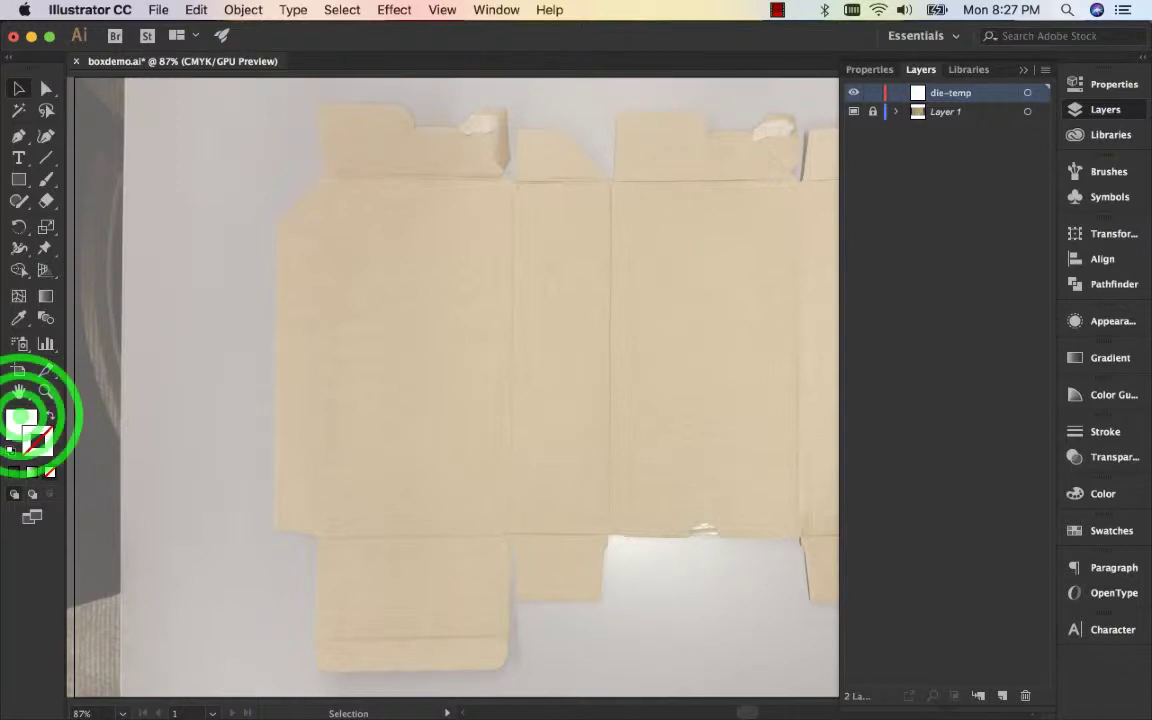
pyautogui.click(50, 471)
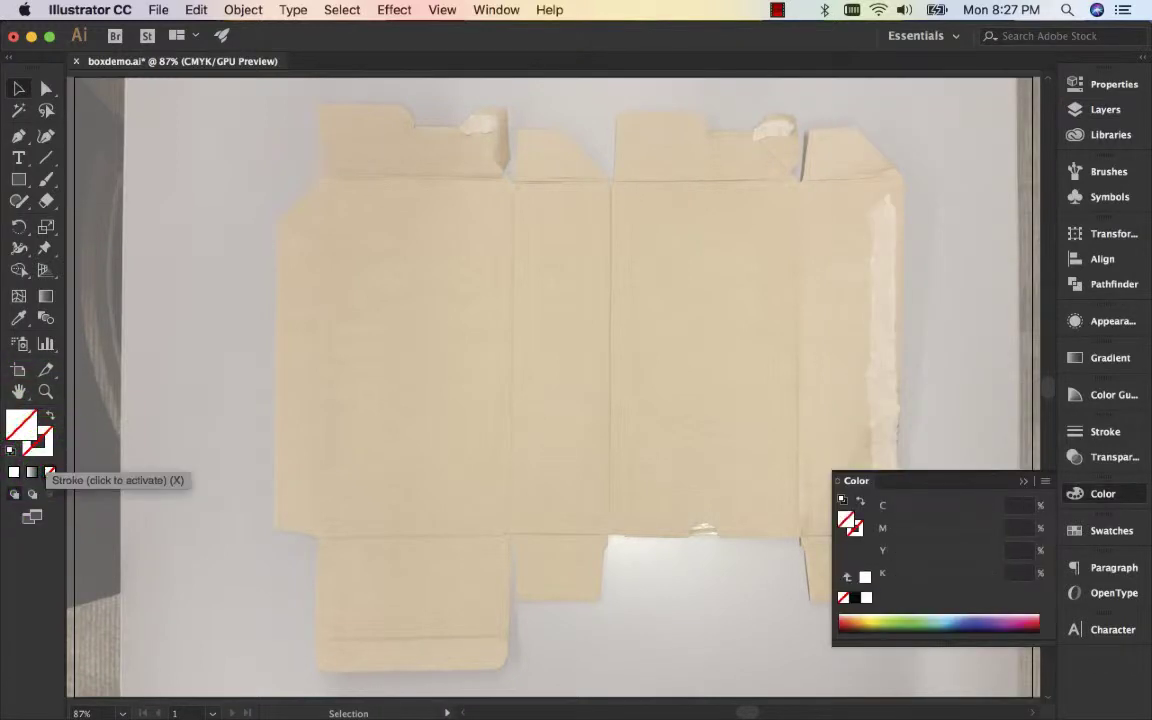
pyautogui.click(48, 428)
pyautogui.click(40, 435)
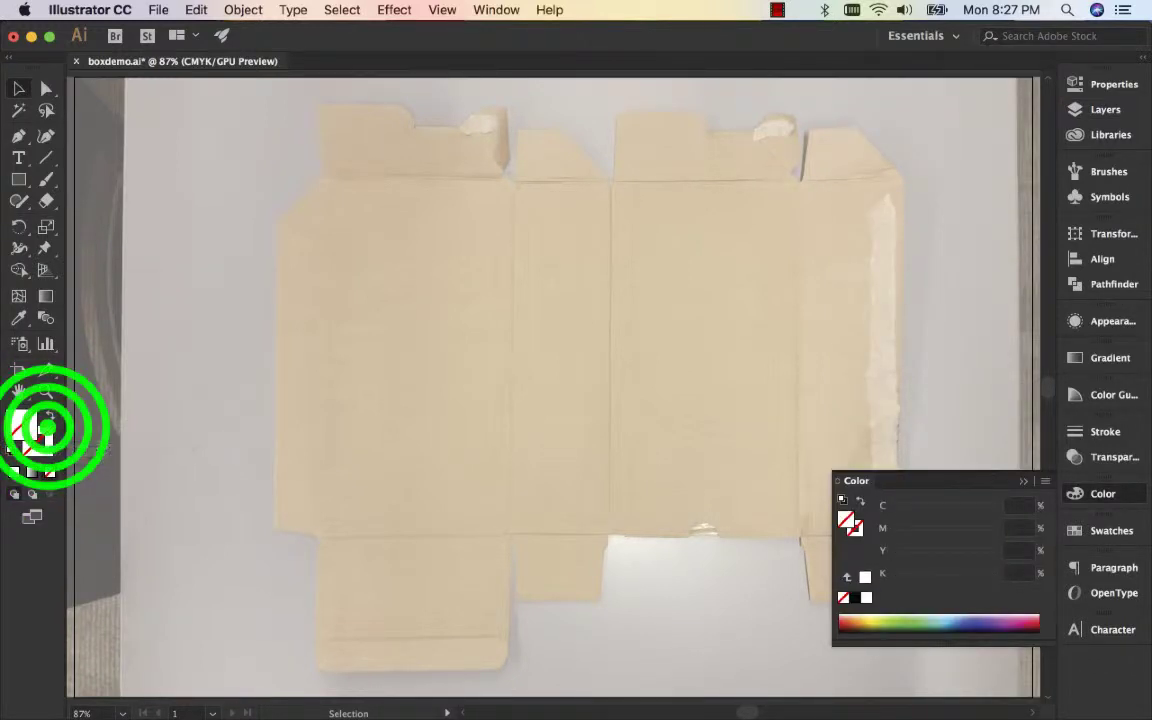
pyautogui.click(1100, 525)
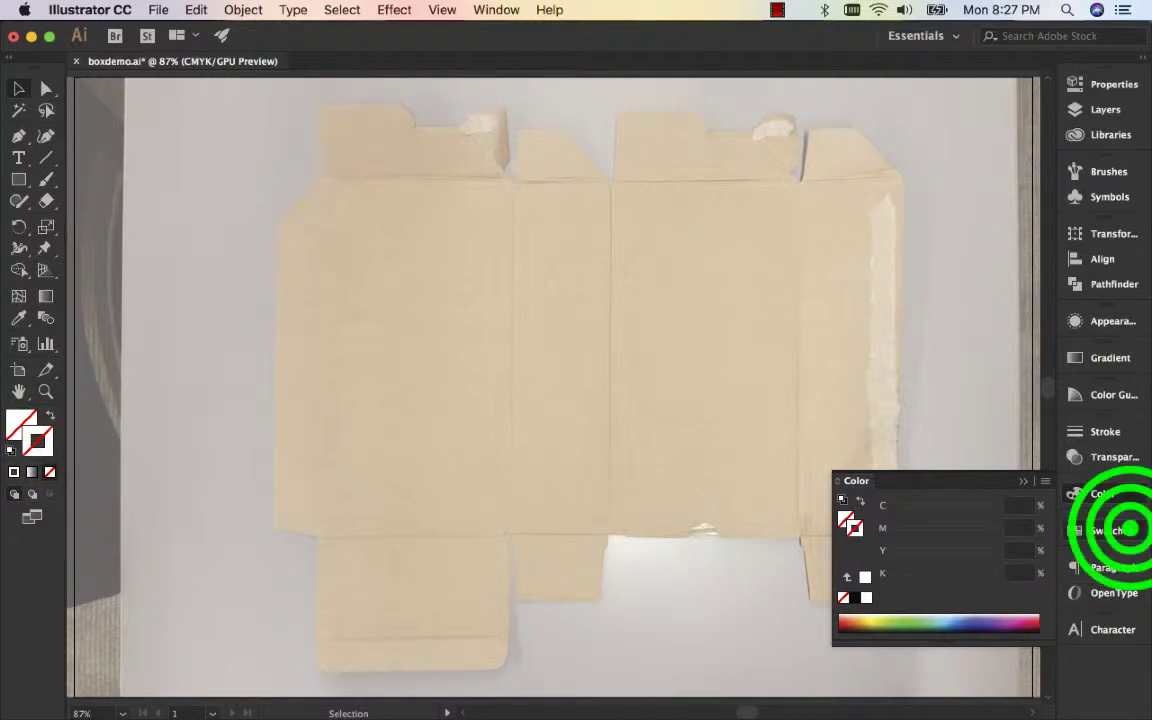
pyautogui.click(940, 541)
pyautogui.click(875, 493)
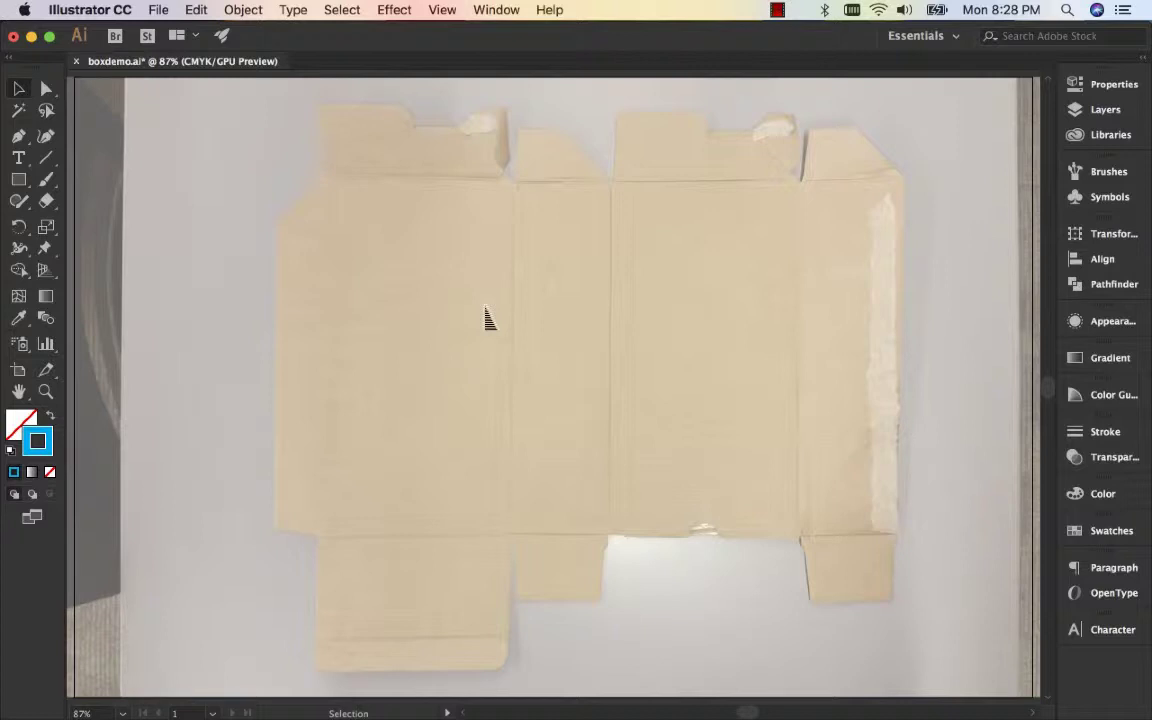
# Step: Trace the leftmost large box panel with a rectangle about 3.3 in wide, spanning from its upper to lower fold, and deselect it
pyautogui.click(19, 179)
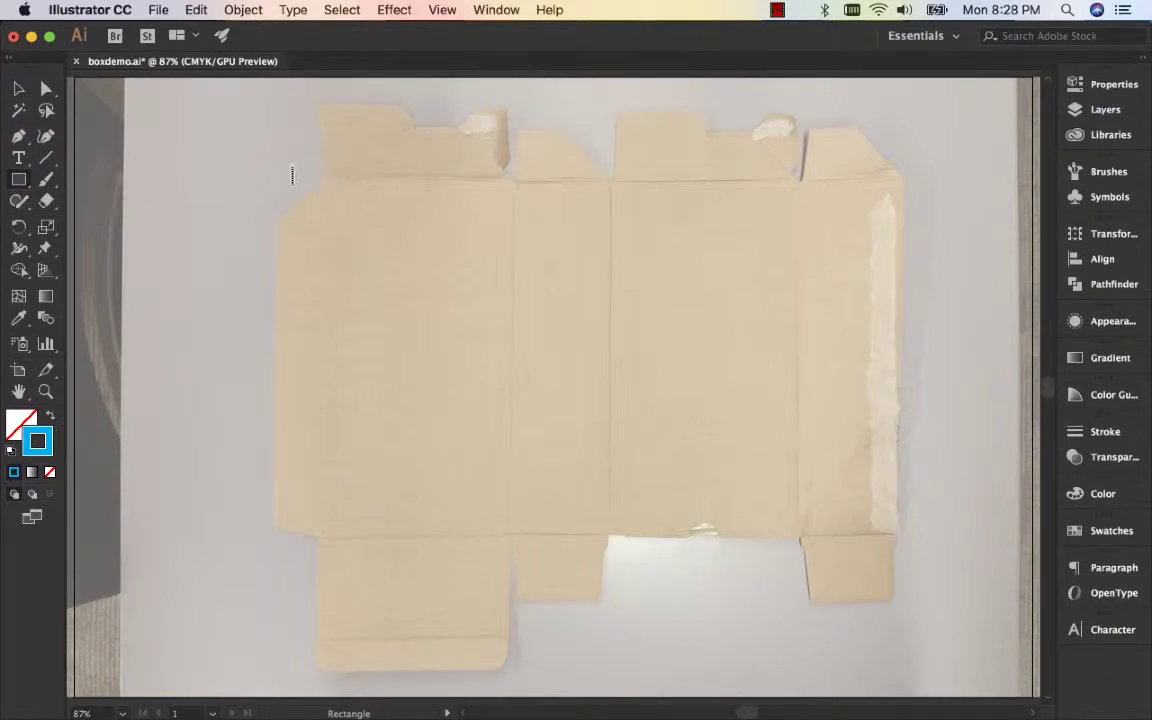
pyautogui.click(325, 178)
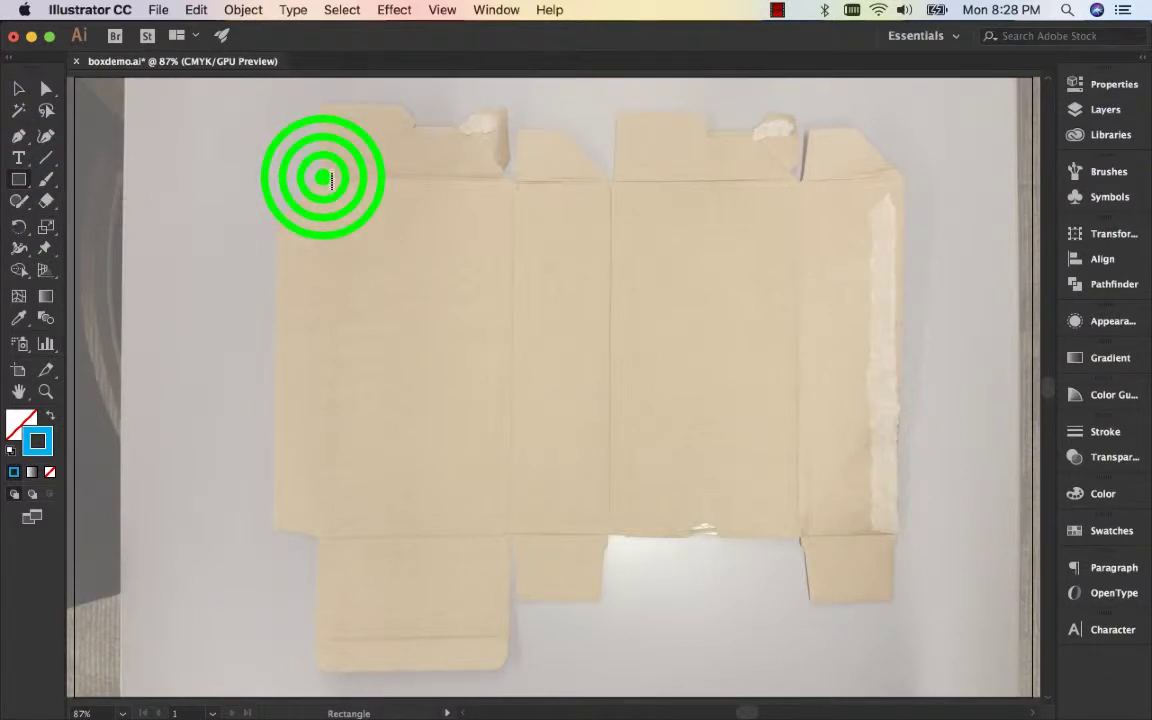
pyautogui.moveTo(331, 180); pyautogui.dragTo(517, 537)
pyautogui.press('v')
pyautogui.click(375, 350)
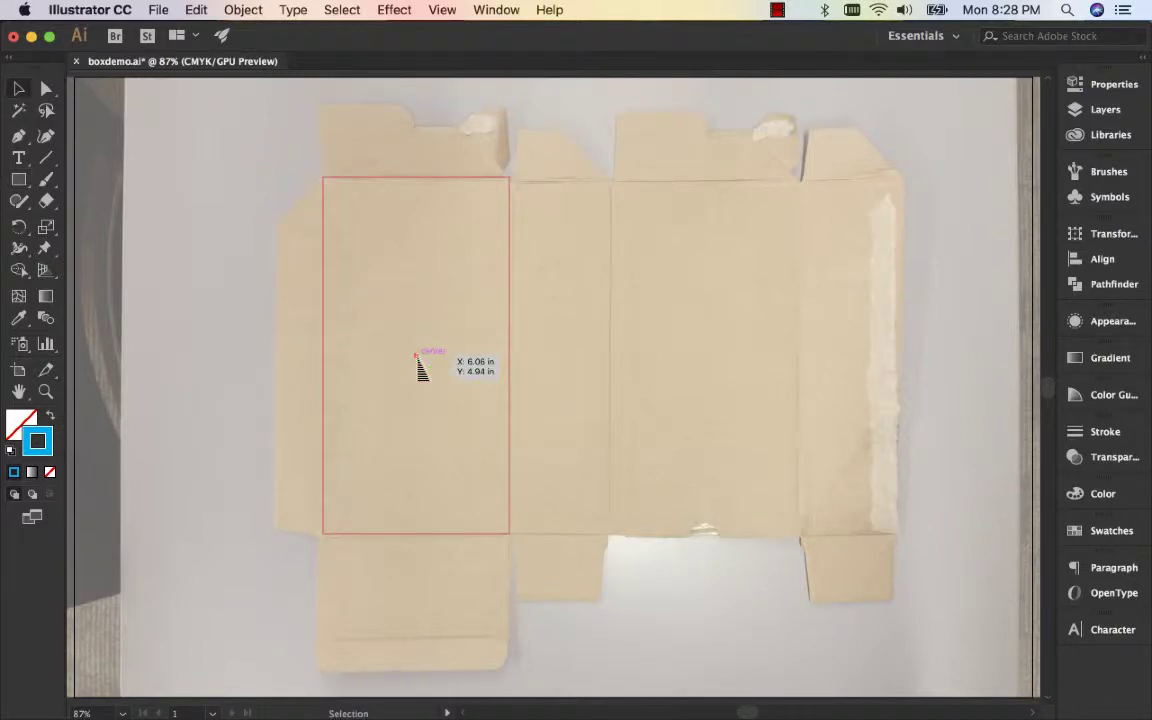
# Step: Duplicate the panel rectangle 3.3 in to the right and narrow the copy to the fold of the adjacent side panel
pyautogui.moveTo(416, 358); pyautogui.dragTo(600, 380)
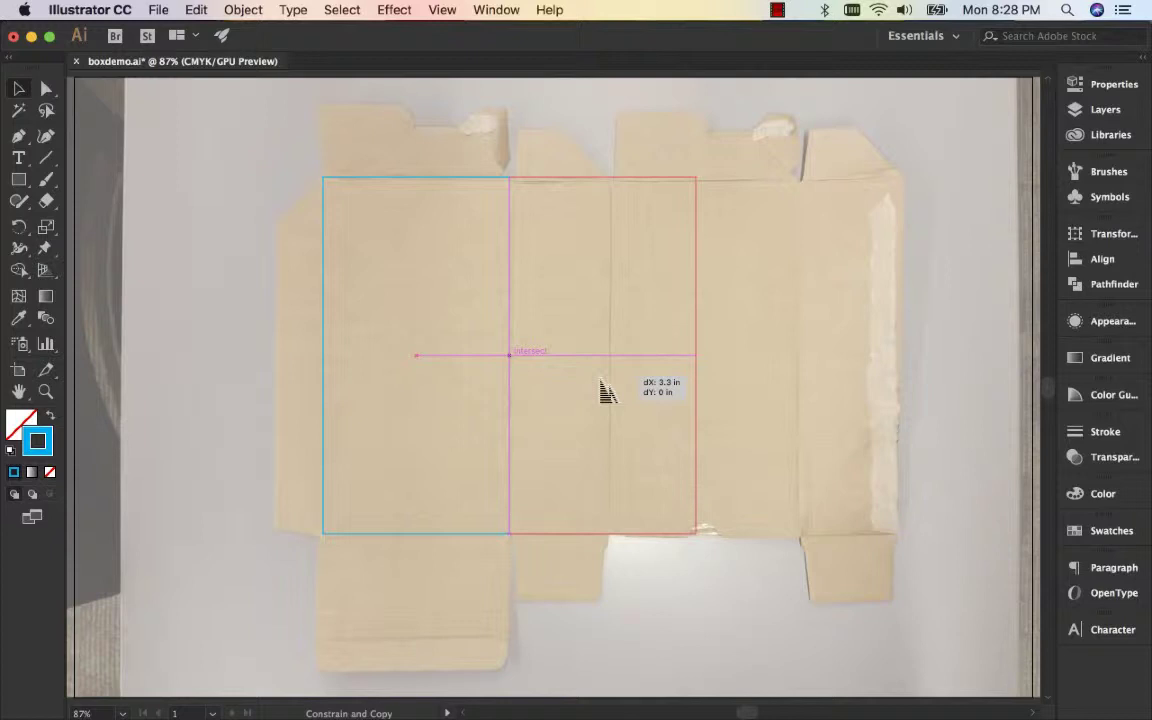
pyautogui.moveTo(605, 390); pyautogui.dragTo(604, 391)
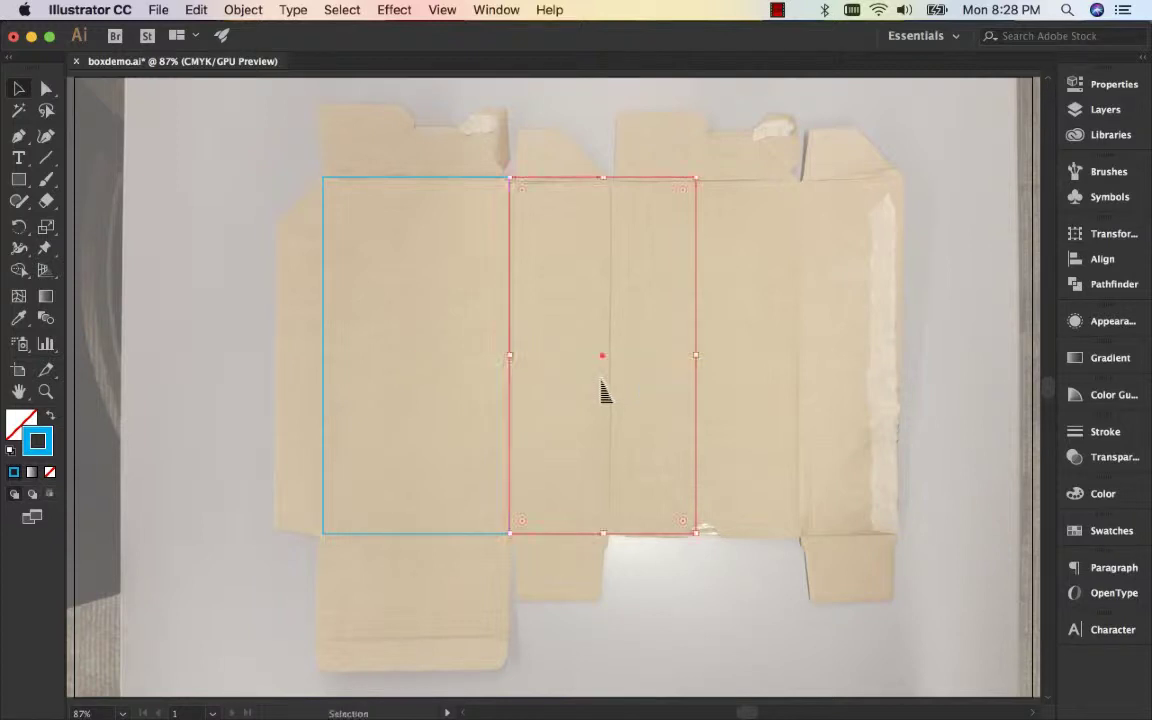
pyautogui.click(697, 353)
pyautogui.moveTo(697, 355); pyautogui.dragTo(611, 363)
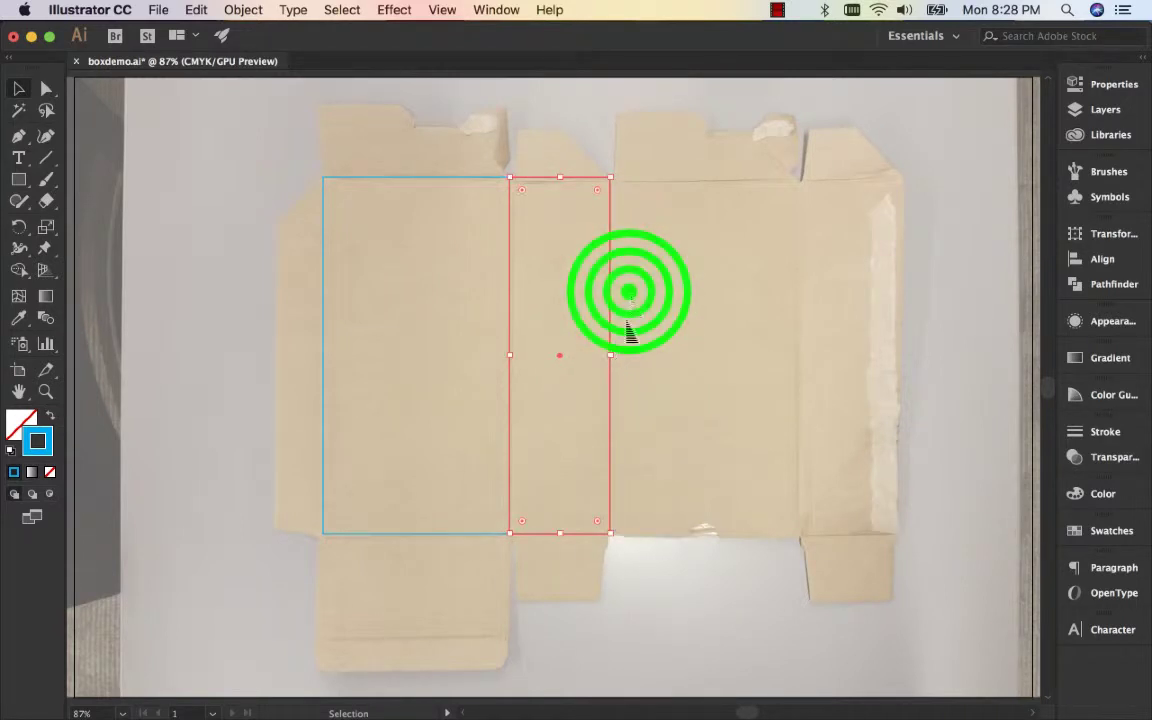
pyautogui.click(628, 312)
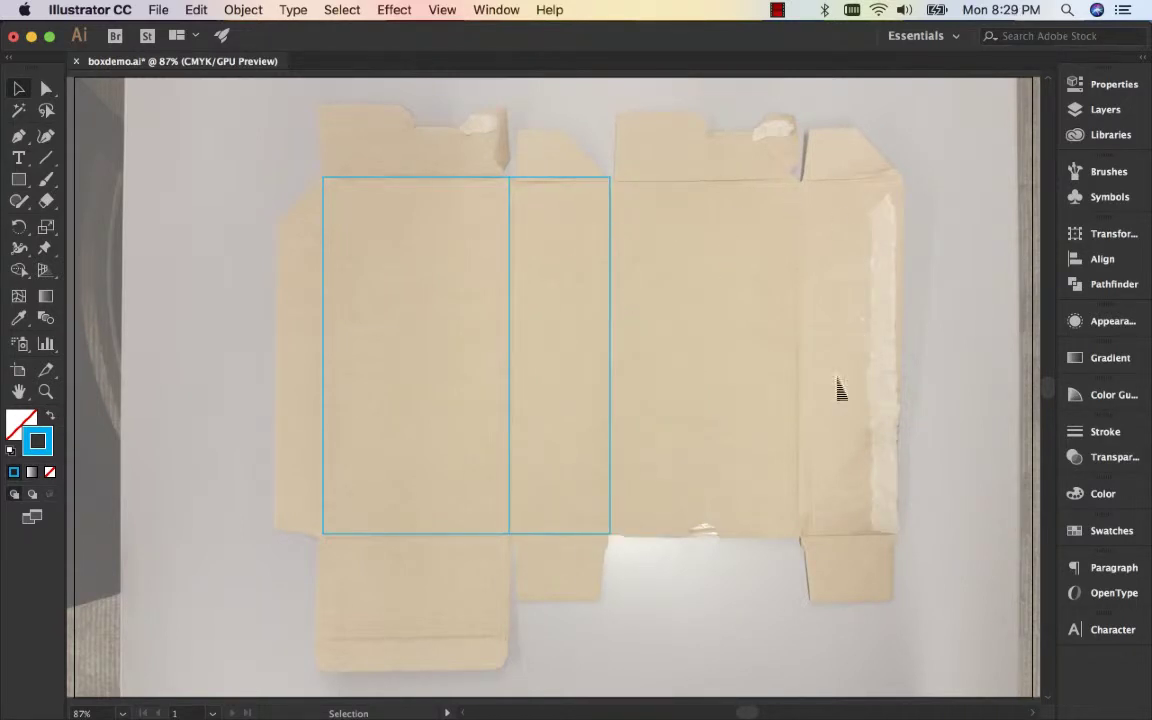
# Step: Duplicate both panel rectangles together to the right, abutting the originals, to cover the remaining large and side panels
pyautogui.click(643, 330)
pyautogui.click(509, 350)
pyautogui.moveTo(510, 358); pyautogui.dragTo(800, 370)
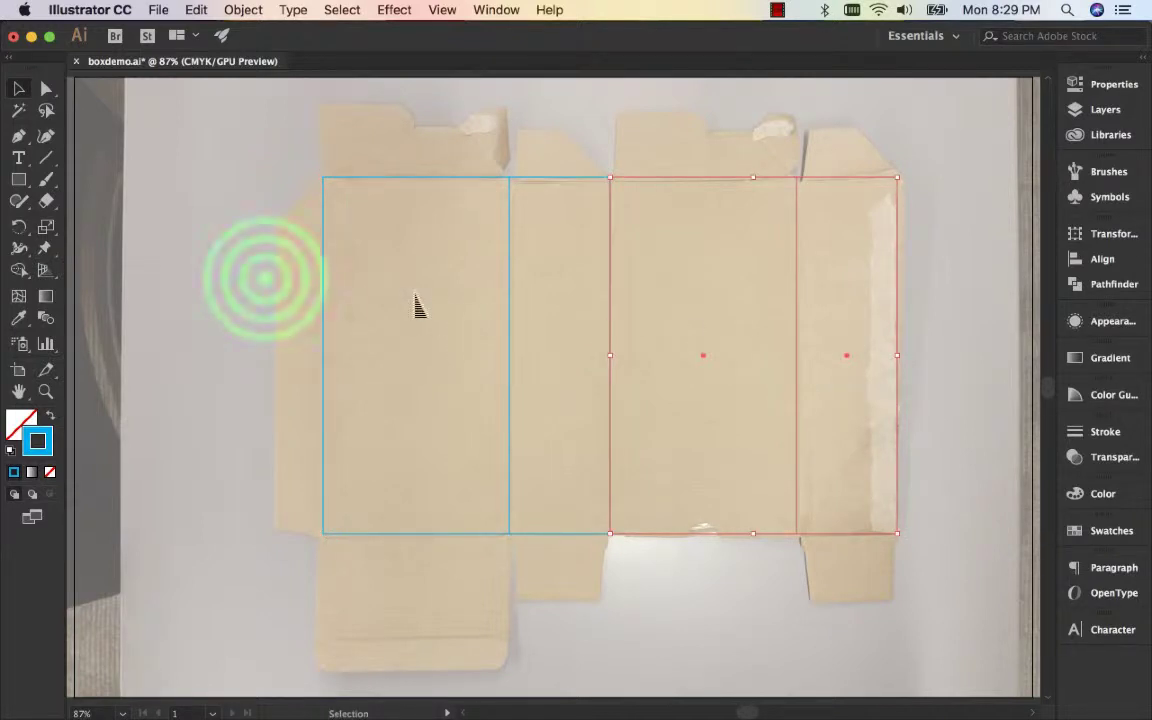
pyautogui.click(270, 296)
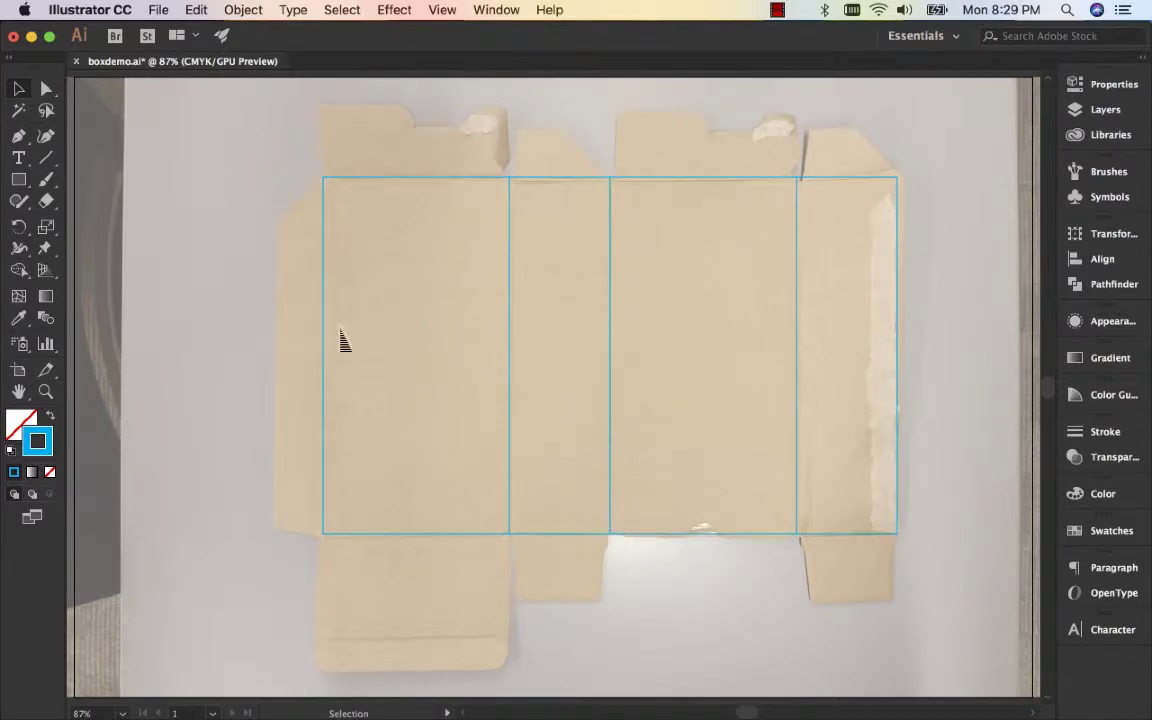
# Step: Duplicate the first large panel rectangle to its left and narrow the copy to the width of the photographed glue flap
pyautogui.click(428, 535)
pyautogui.moveTo(429, 540); pyautogui.dragTo(247, 543)
pyautogui.moveTo(138, 354); pyautogui.dragTo(275, 355)
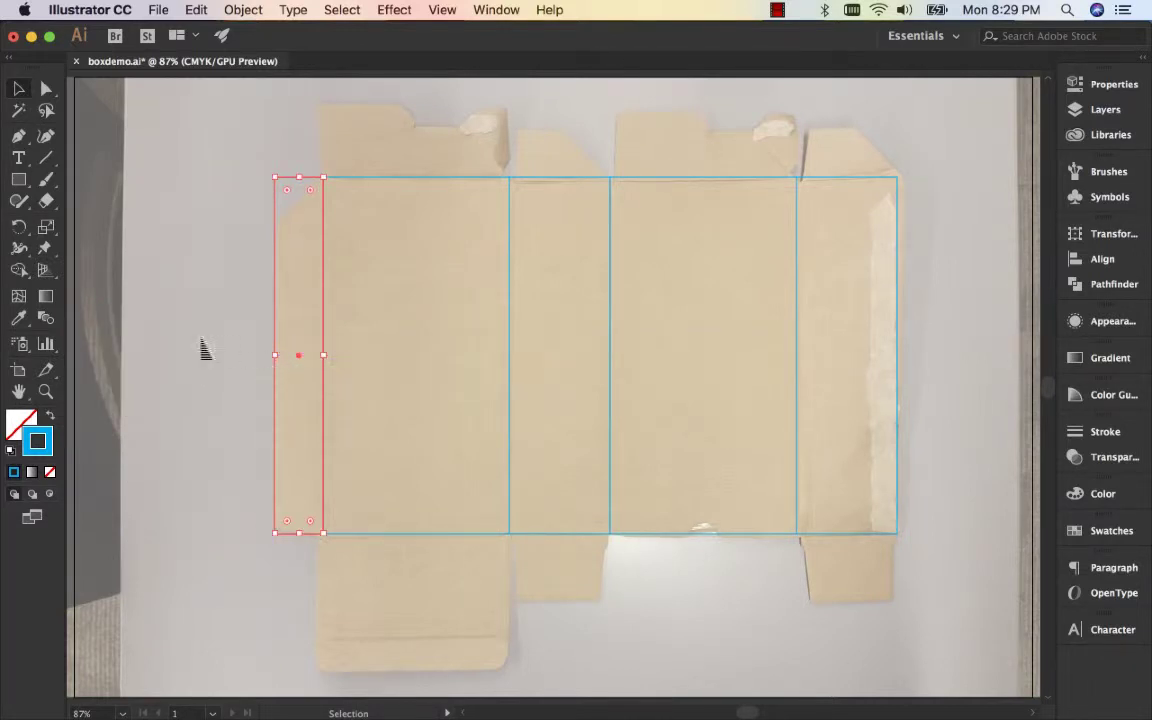
# Step: Move the glue flap's two outer corner points inward along its outer edge to match the slanted ends in the photo
pyautogui.press('a')
pyautogui.click(185, 248)
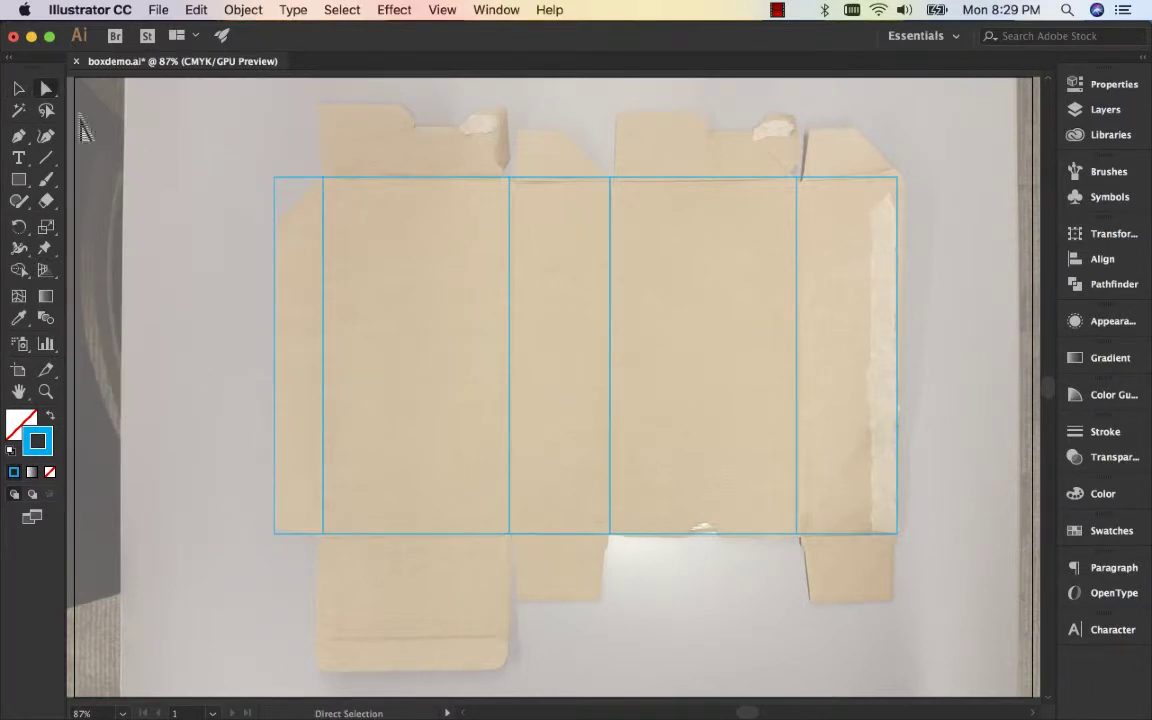
pyautogui.moveTo(275, 178); pyautogui.dragTo(275, 223)
pyautogui.moveTo(275, 533); pyautogui.dragTo(275, 524)
pyautogui.click(249, 450)
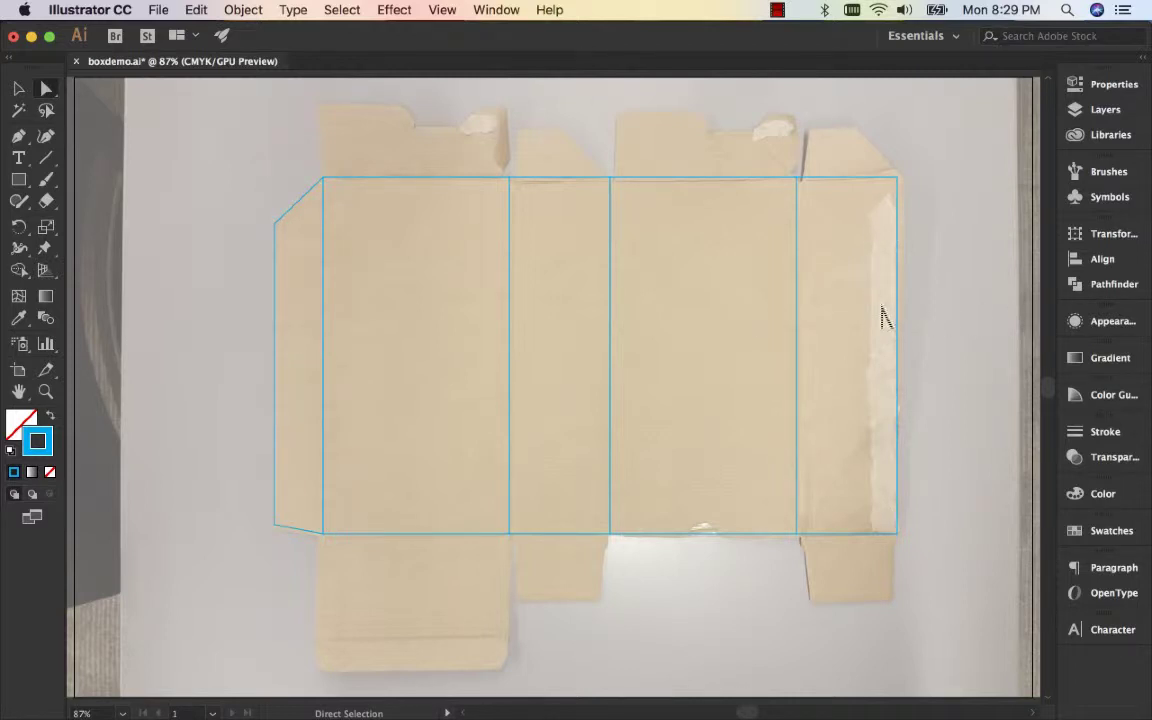
# Step: Duplicate the first large panel directly below itself and shorten the copy to about 1.85 in high, down to the flap's fold
pyautogui.press('v')
pyautogui.click(434, 180)
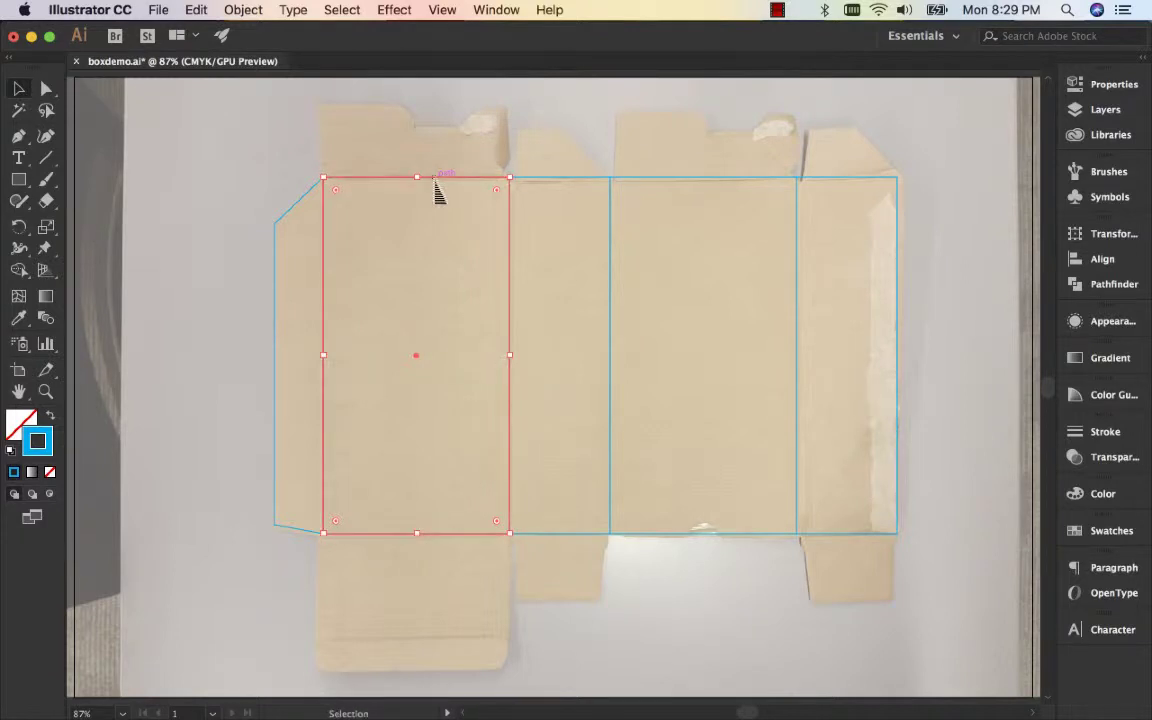
pyautogui.moveTo(435, 182); pyautogui.dragTo(429, 645)
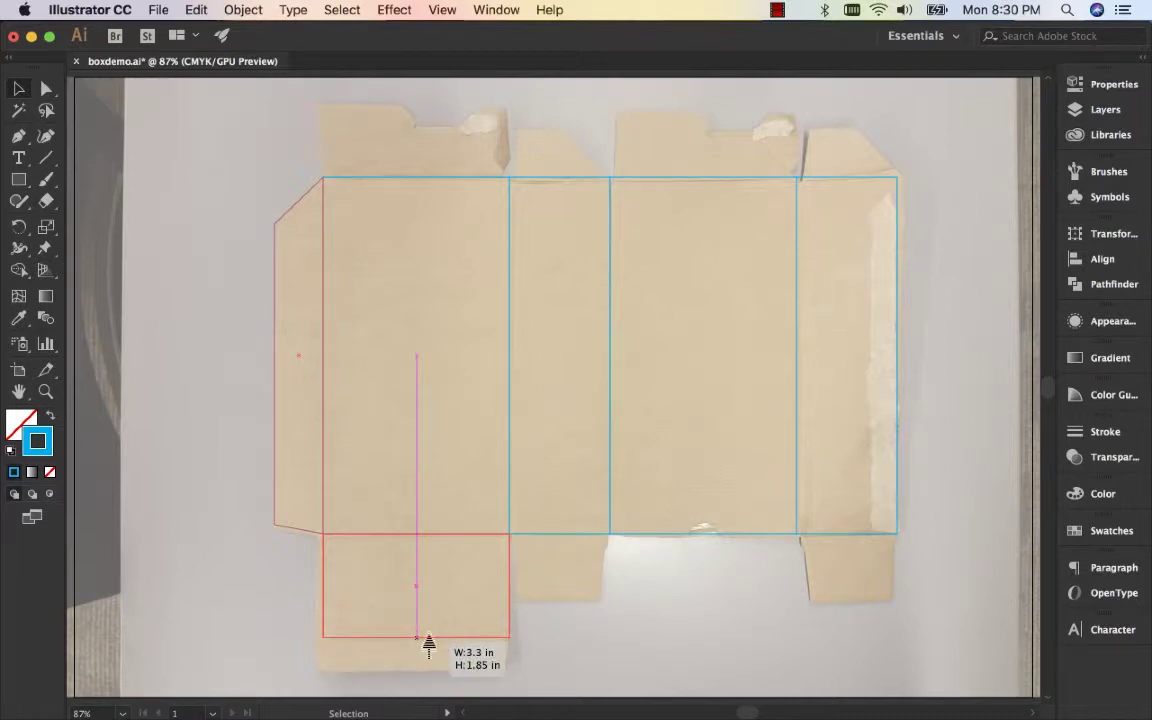
pyautogui.moveTo(429, 645); pyautogui.dragTo(429, 645)
# Step: Duplicate the bottom flap rectangle below itself and shorten the copy to cover the narrow tuck flap
pyautogui.click(430, 632)
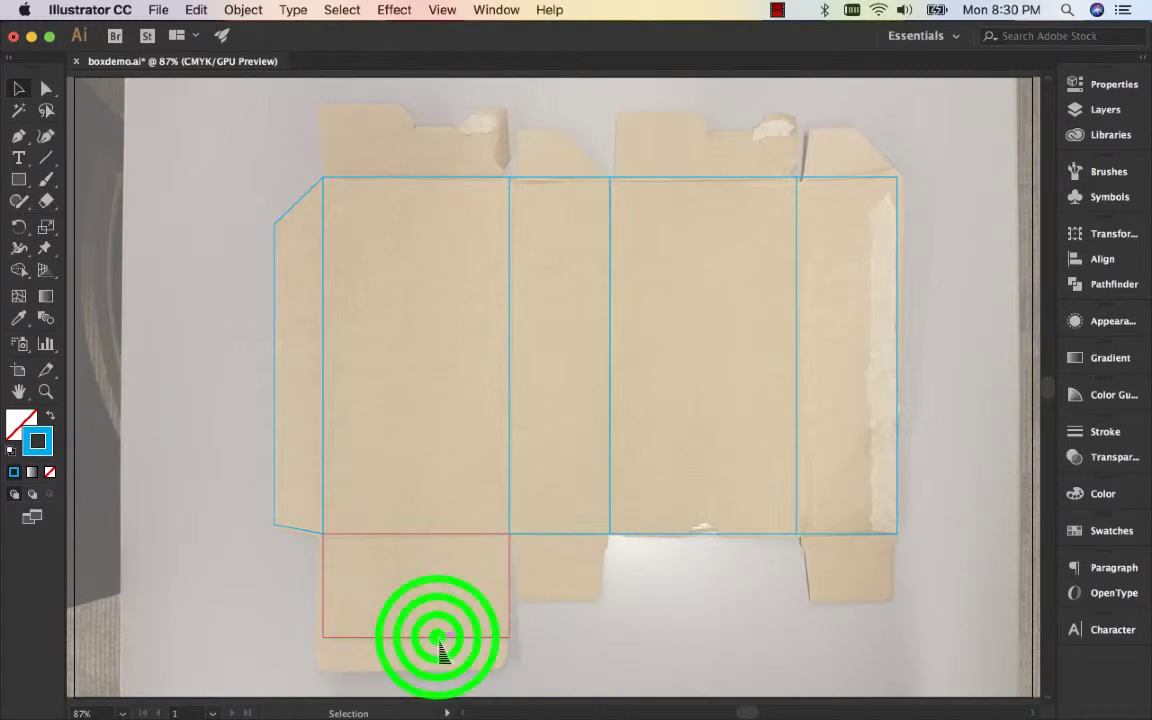
pyautogui.press('a')
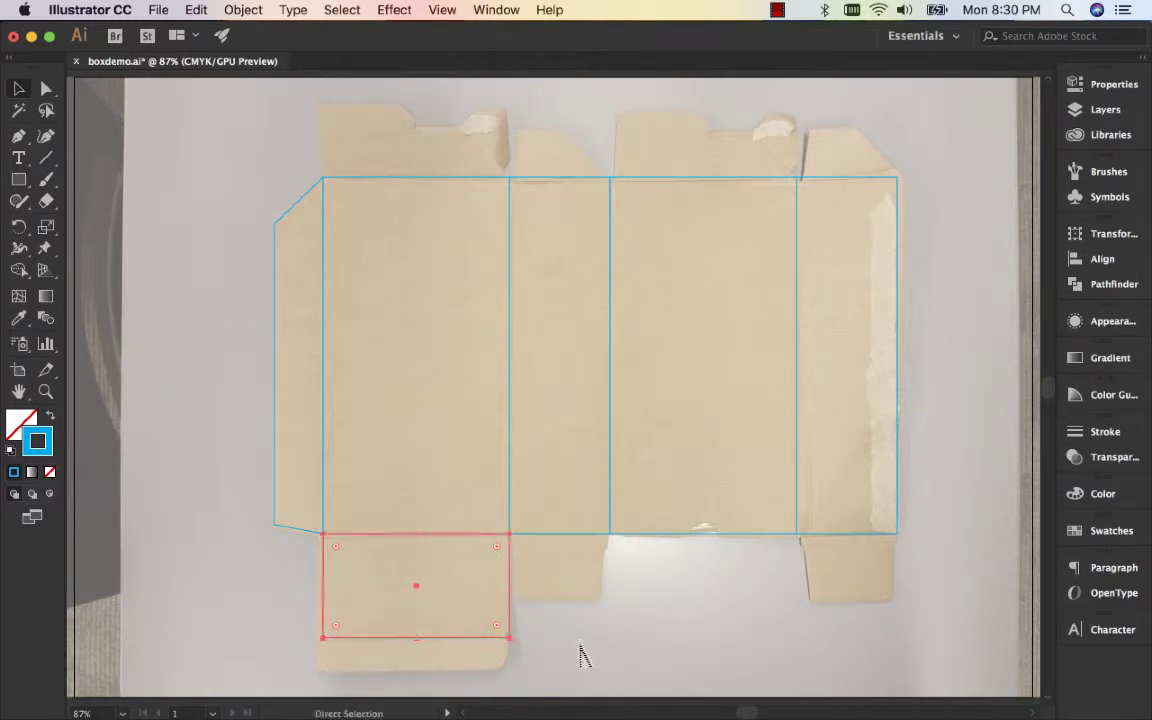
pyautogui.press('v')
pyautogui.moveTo(428, 533); pyautogui.dragTo(430, 677)
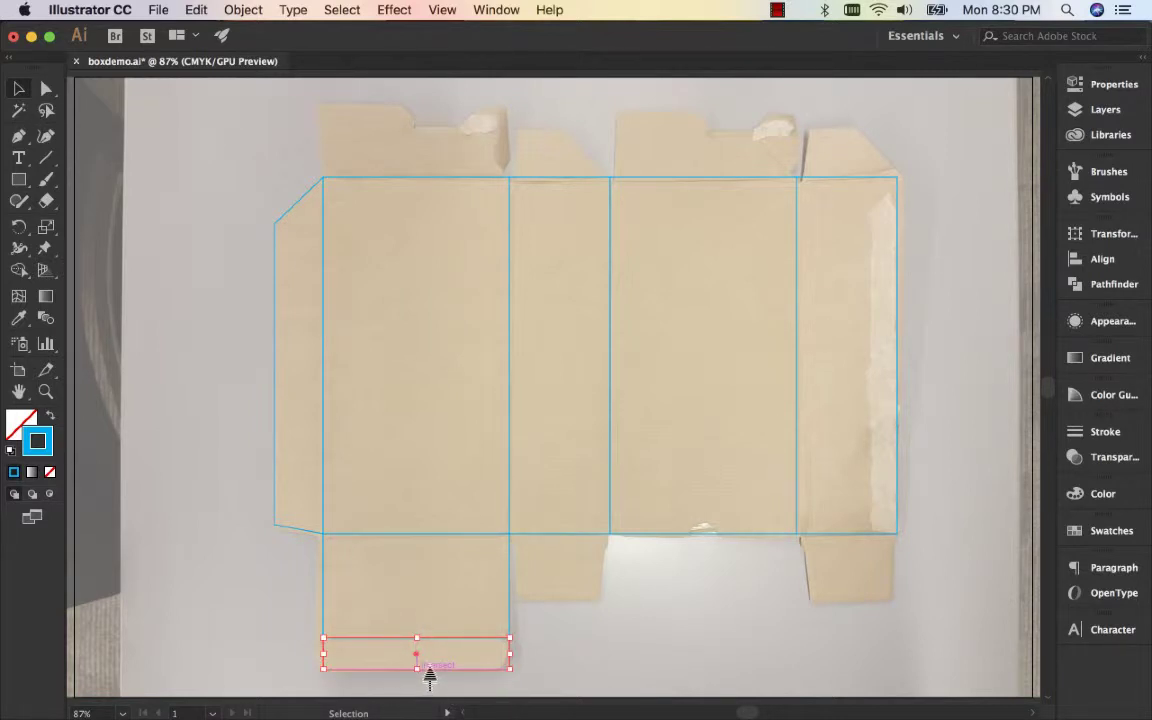
# Step: Round the tuck flap's two lower corners to match the photographed cardboard and deselect it
pyautogui.press('z')
pyautogui.moveTo(288, 606); pyautogui.dragTo(617, 683)
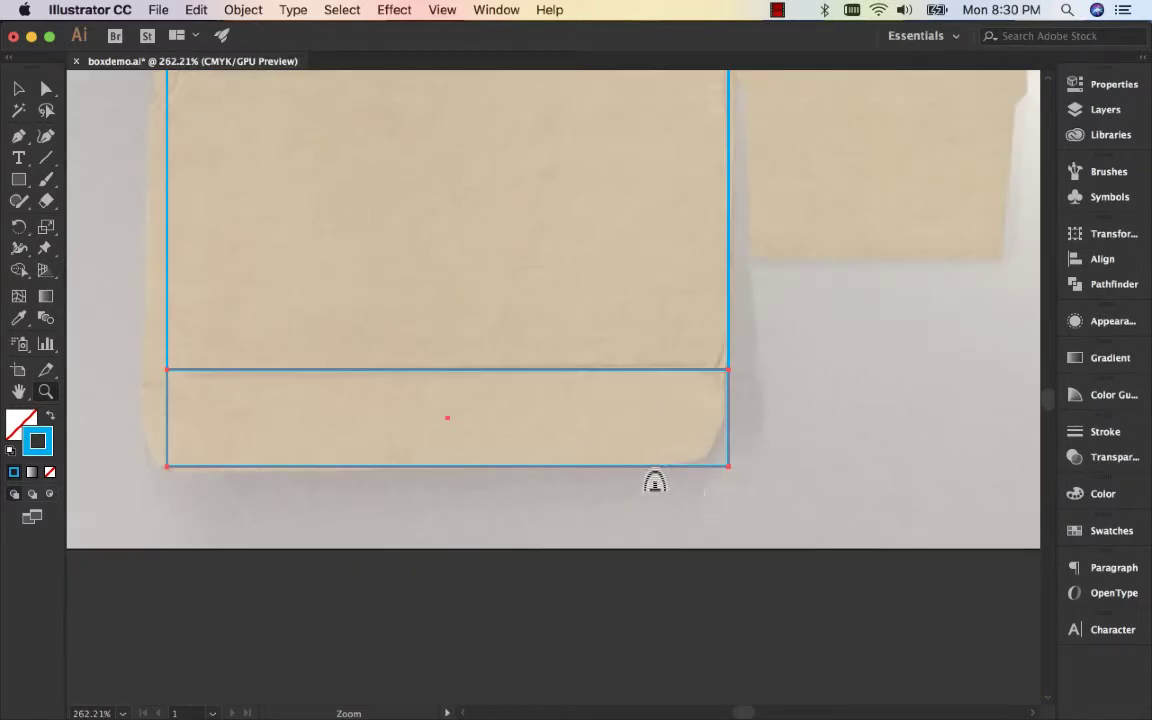
pyautogui.press('a')
pyautogui.click(228, 522)
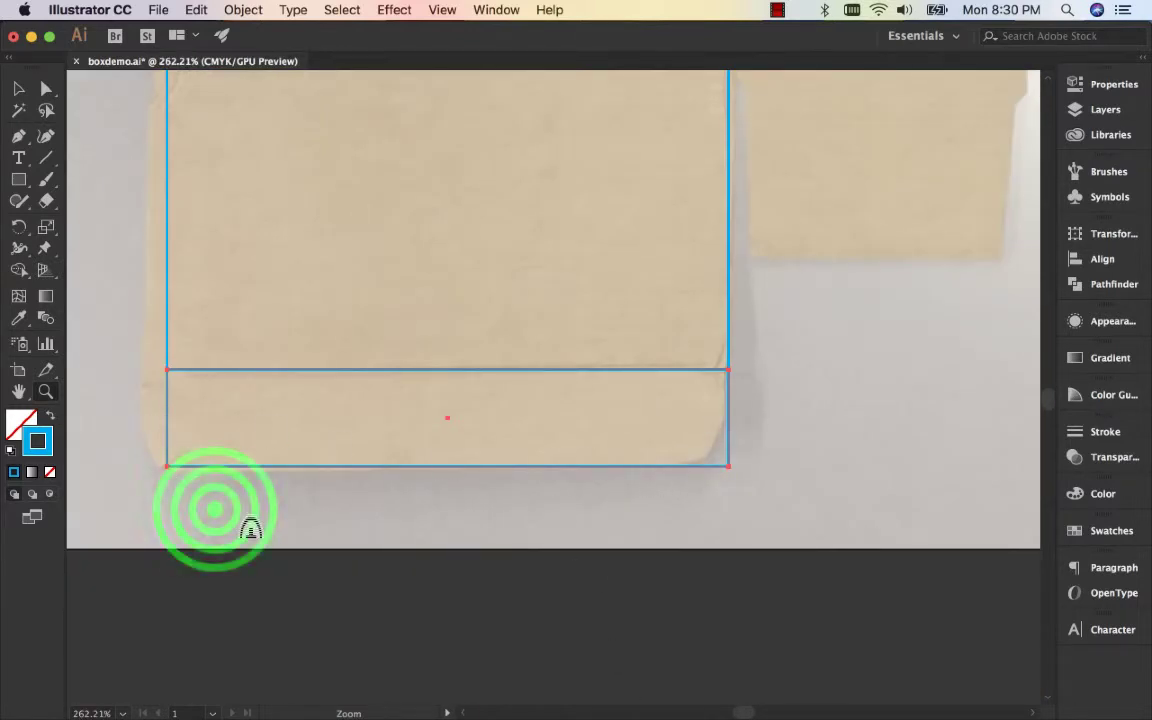
pyautogui.click(145, 464)
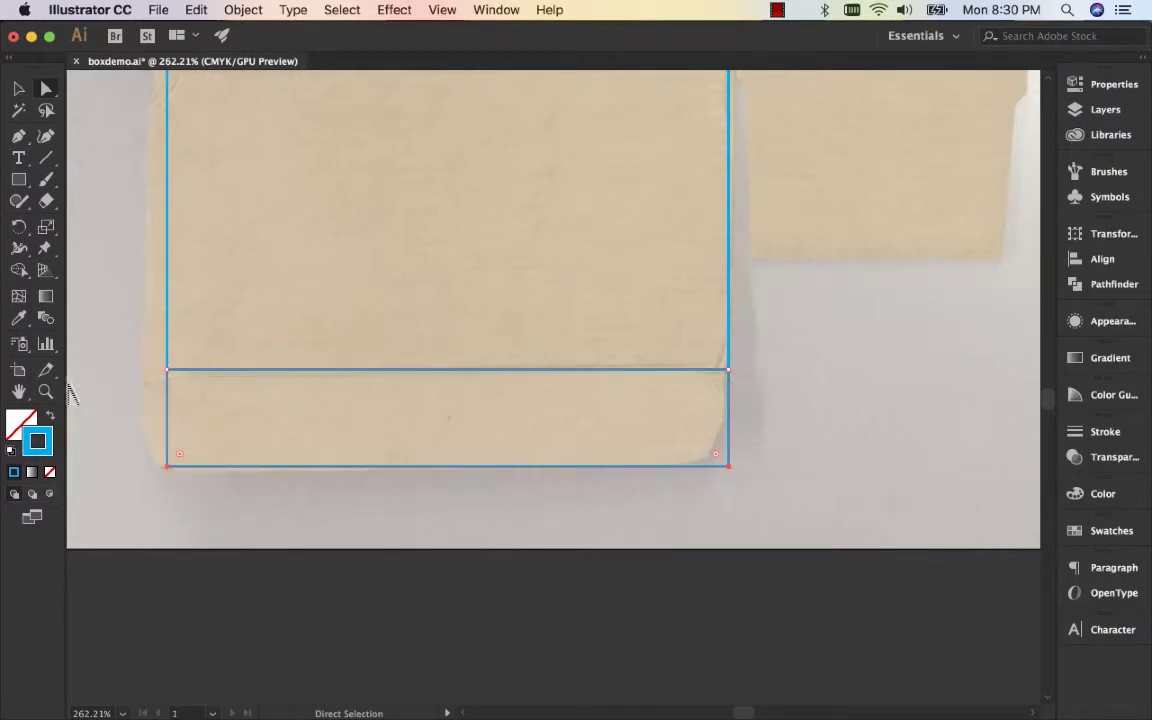
pyautogui.moveTo(180, 460); pyautogui.dragTo(208, 437)
pyautogui.click(790, 424)
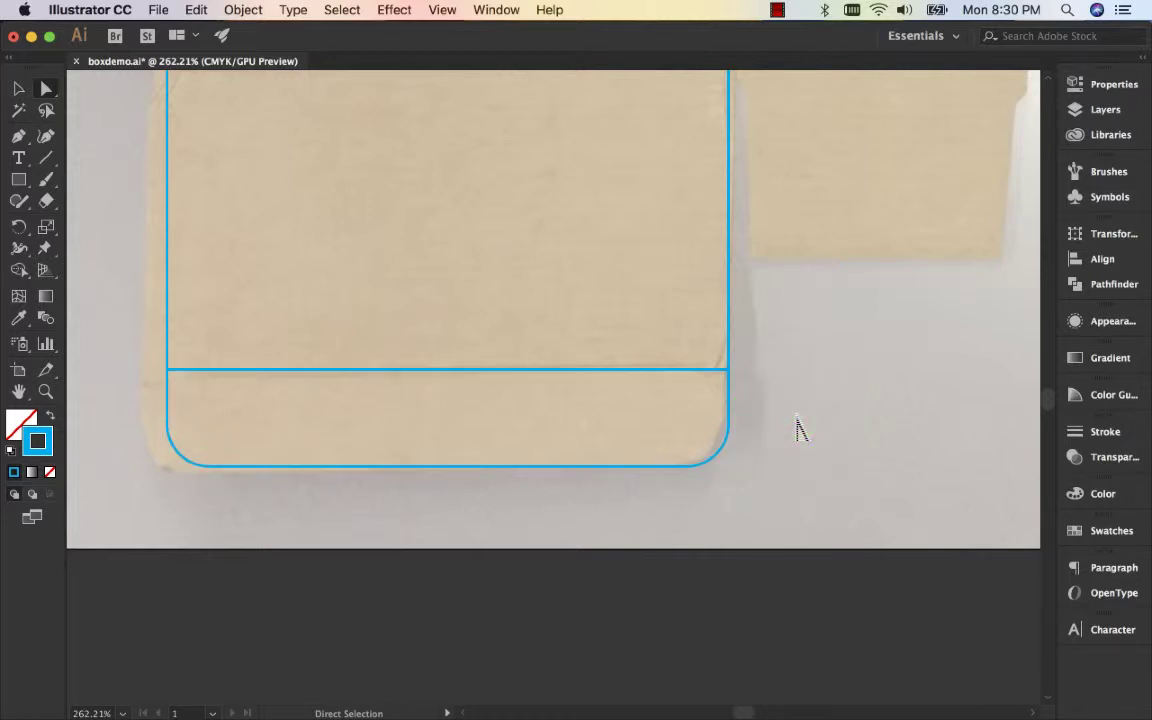
pyautogui.press('super+0')
pyautogui.click(650, 600)
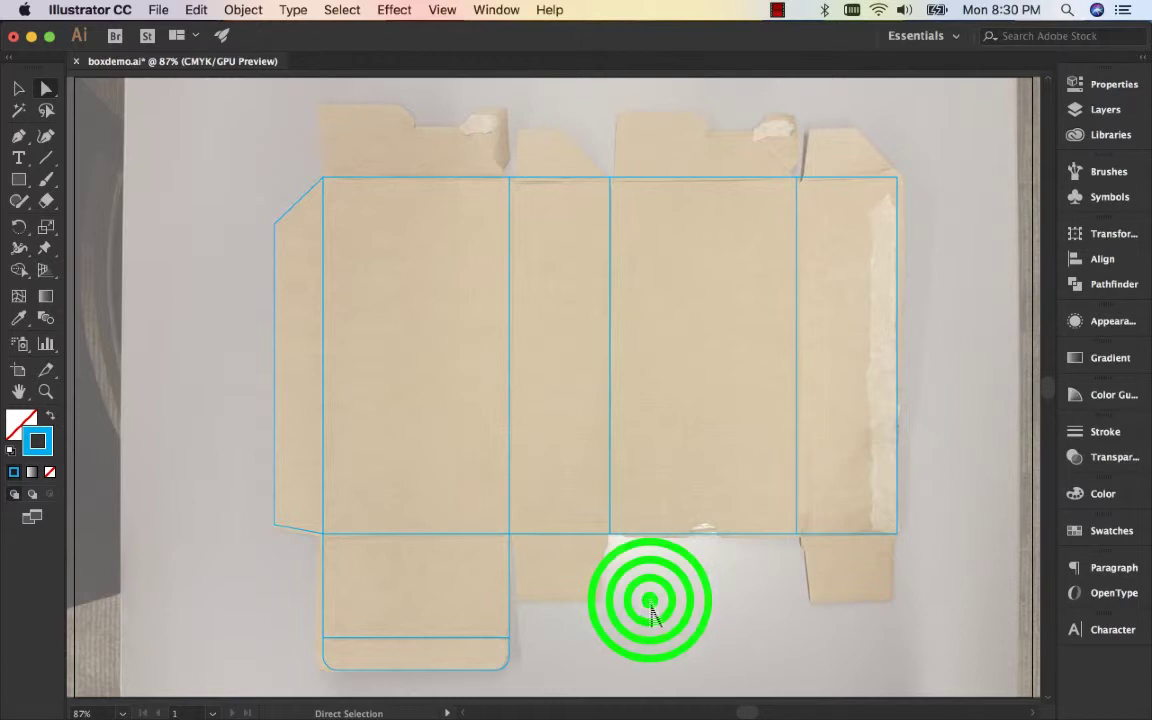
# Step: Duplicate the first side panel above itself and shorten the copy to about 0.87 in high for the upper dust flap
pyautogui.click(18, 86)
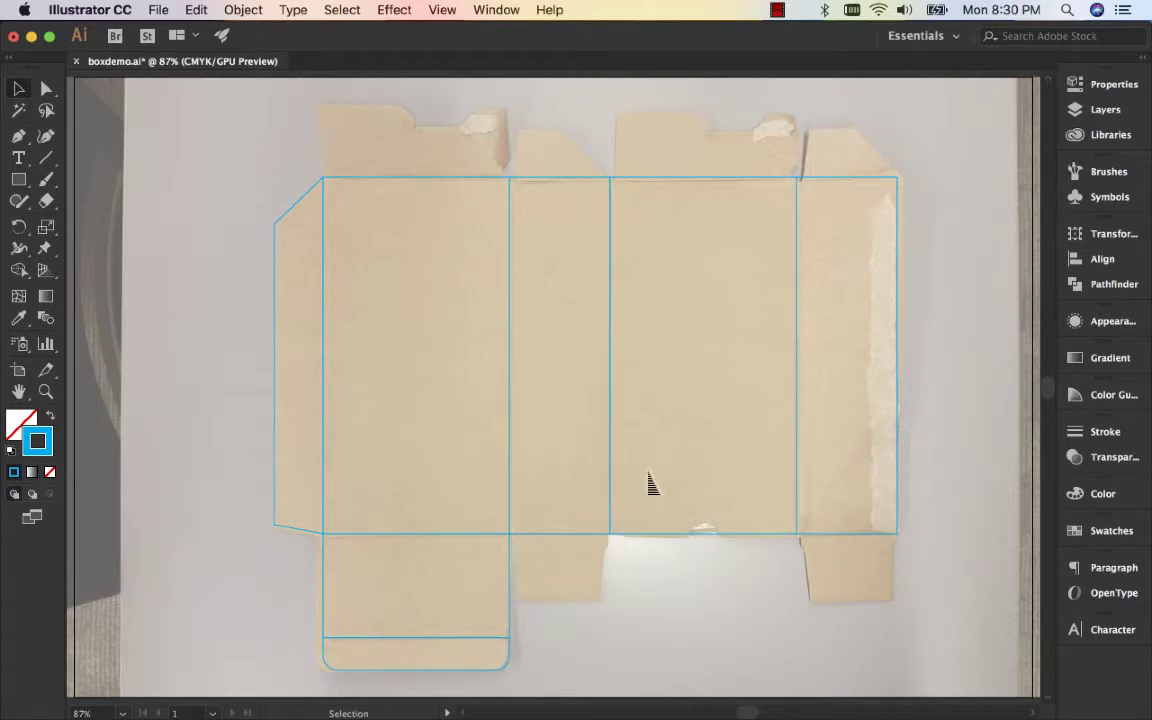
pyautogui.click(566, 182)
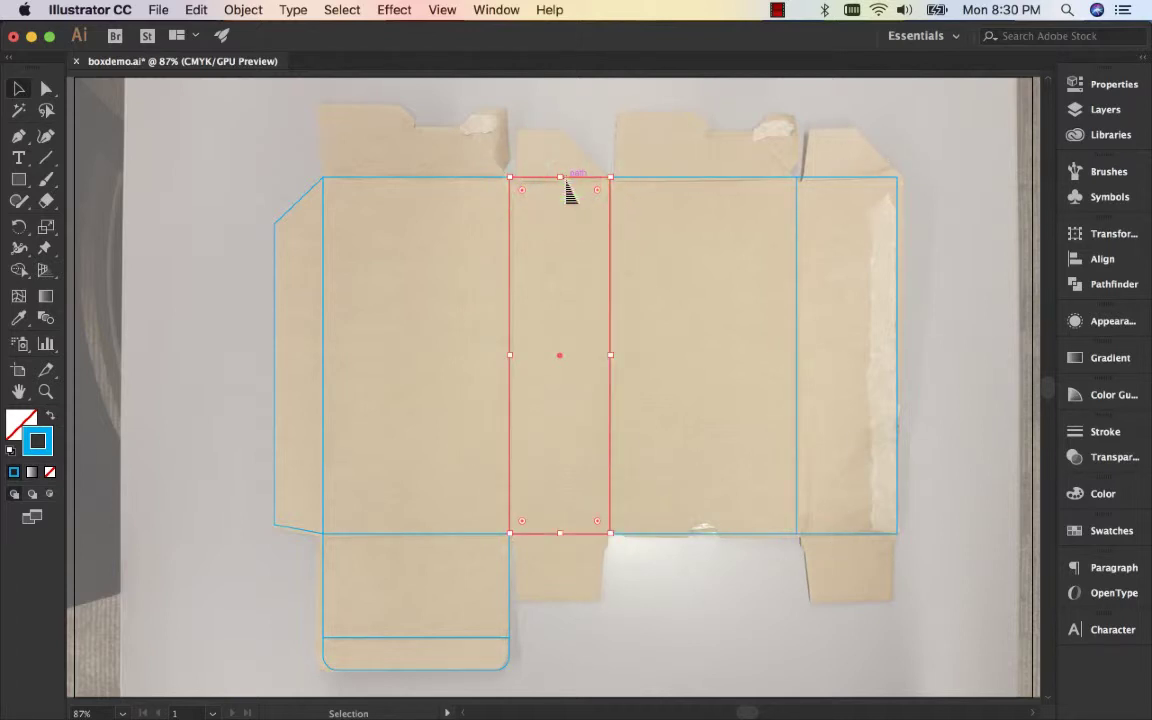
pyautogui.press('a')
pyautogui.press('v')
pyautogui.moveTo(560, 533); pyautogui.dragTo(573, 134)
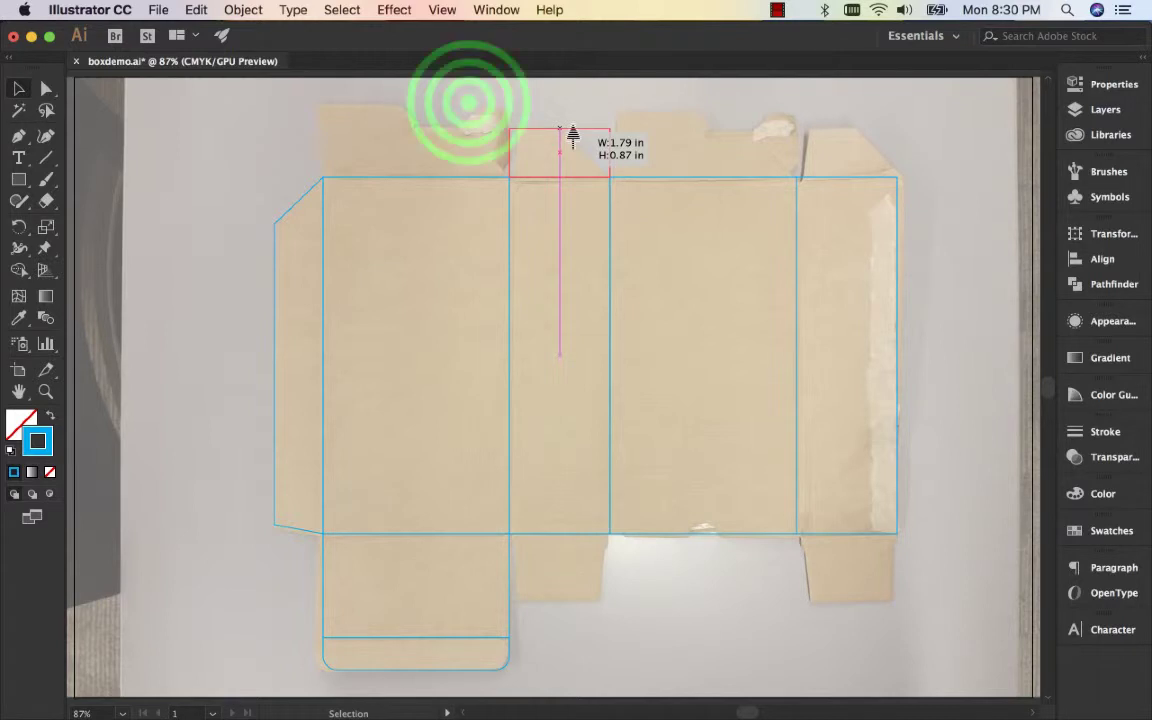
# Step: Inset the upper dust flap's left and right edges slightly to match the photographed flap
pyautogui.press('z')
pyautogui.moveTo(468, 103); pyautogui.dragTo(665, 216)
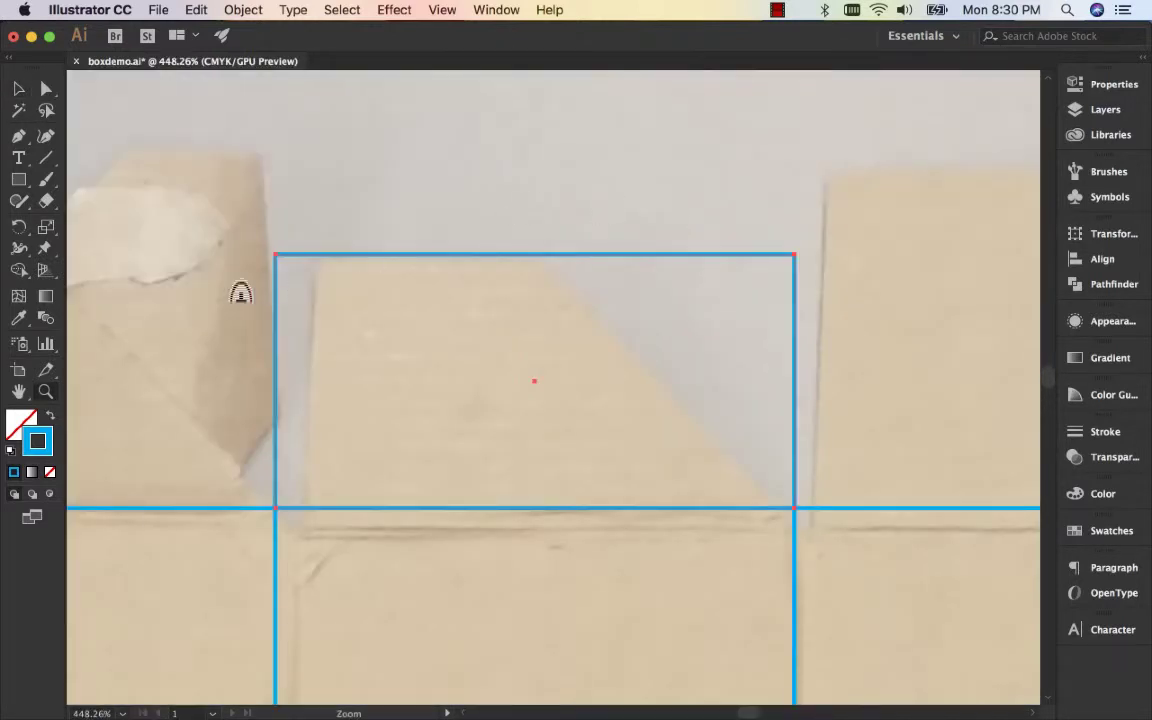
pyautogui.click(46, 89)
pyautogui.click(357, 198)
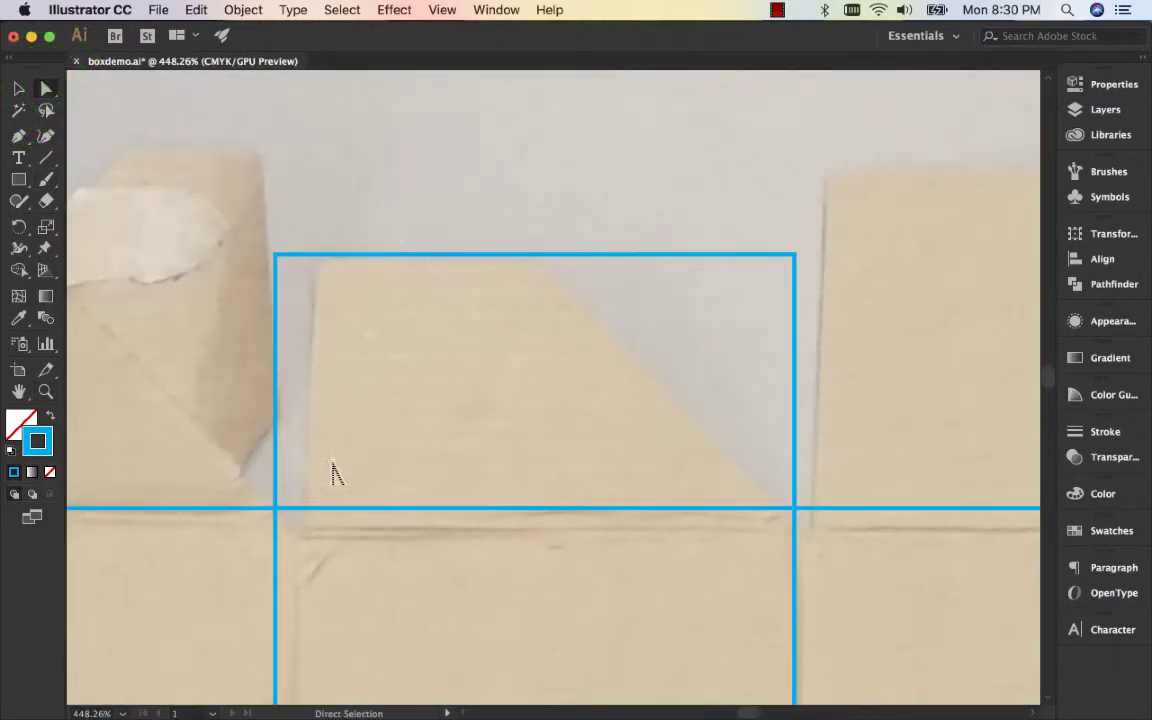
pyautogui.click(275, 450)
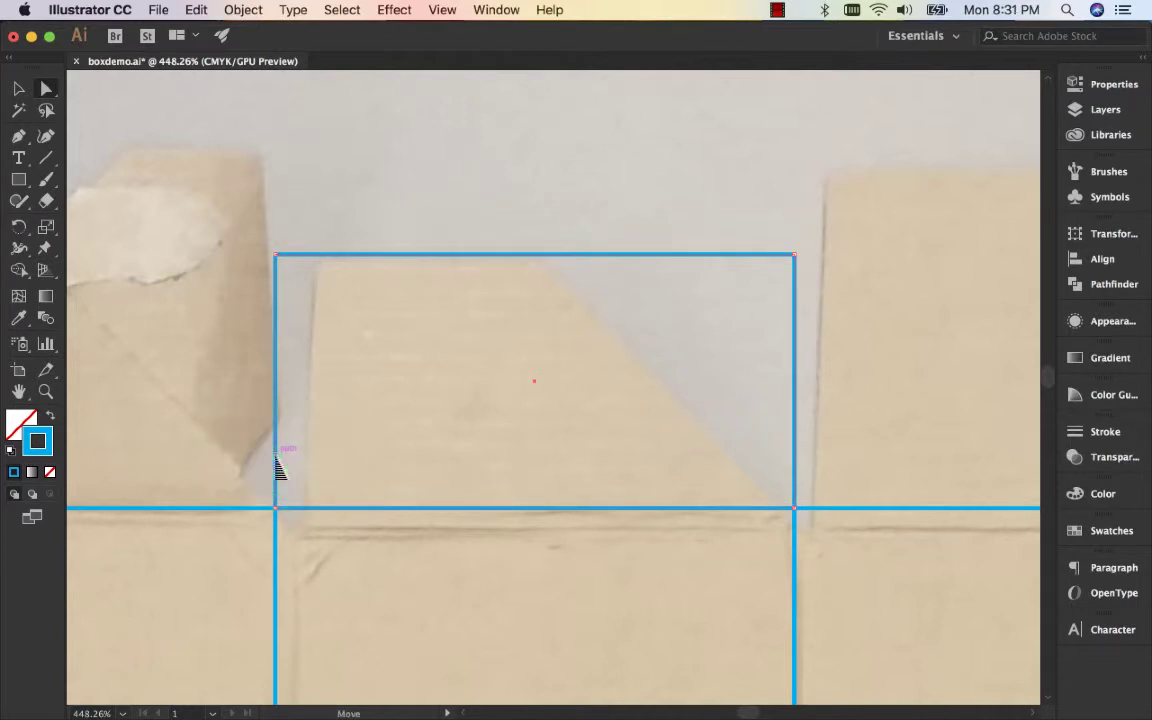
pyautogui.moveTo(276, 458); pyautogui.dragTo(303, 462)
pyautogui.moveTo(793, 440)
pyautogui.mouseDown()
pyautogui.moveTo(787, 450)
pyautogui.moveTo(785, 438)
pyautogui.mouseUp()
# Step: Move the dust flap's upper right corner point left along its top edge to form the photographed diagonal side
pyautogui.click(805, 297)
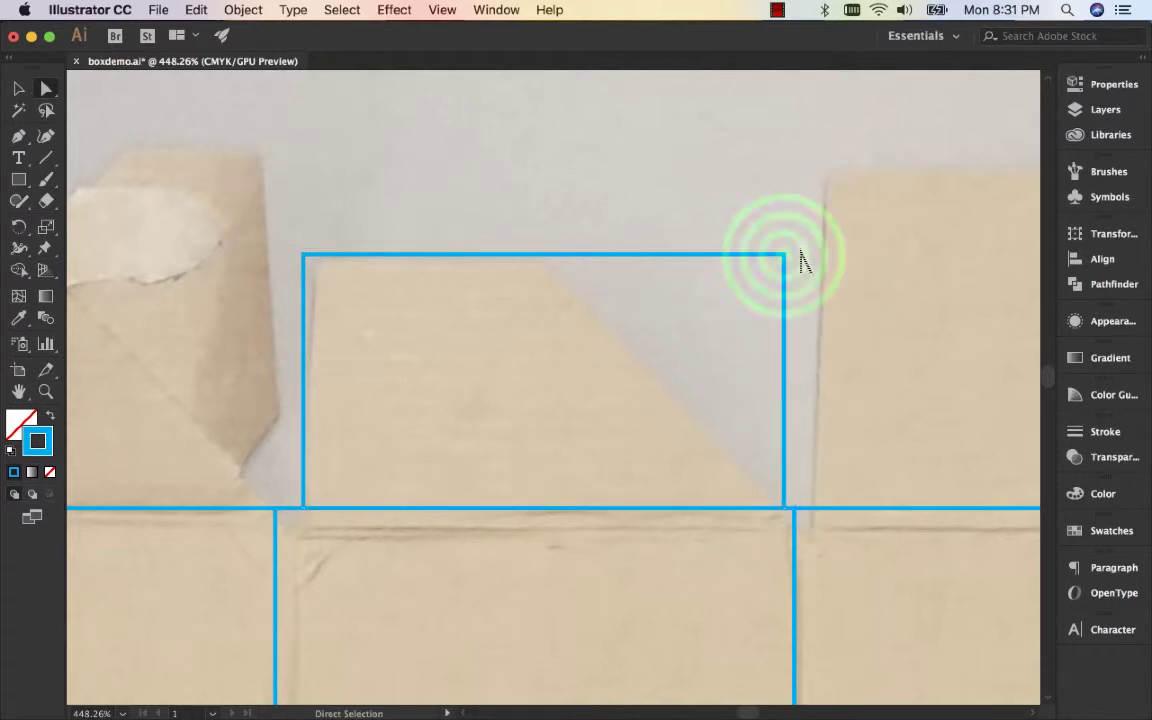
pyautogui.moveTo(785, 262); pyautogui.dragTo(542, 283)
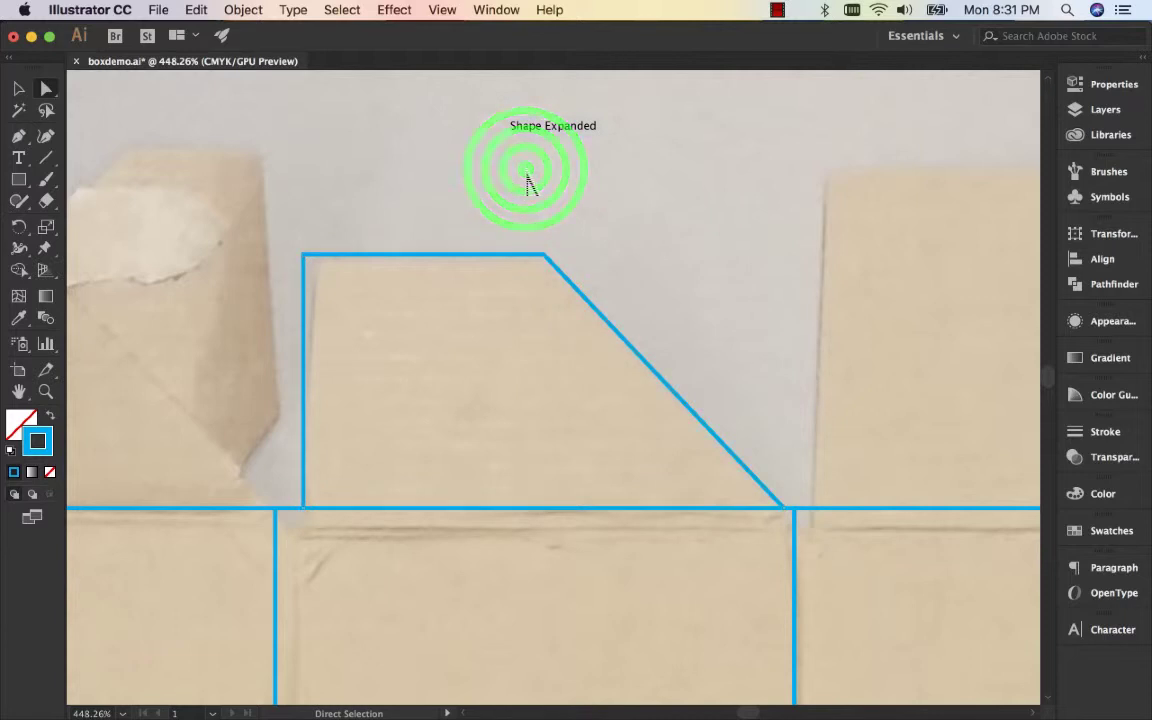
pyautogui.press('super+1')
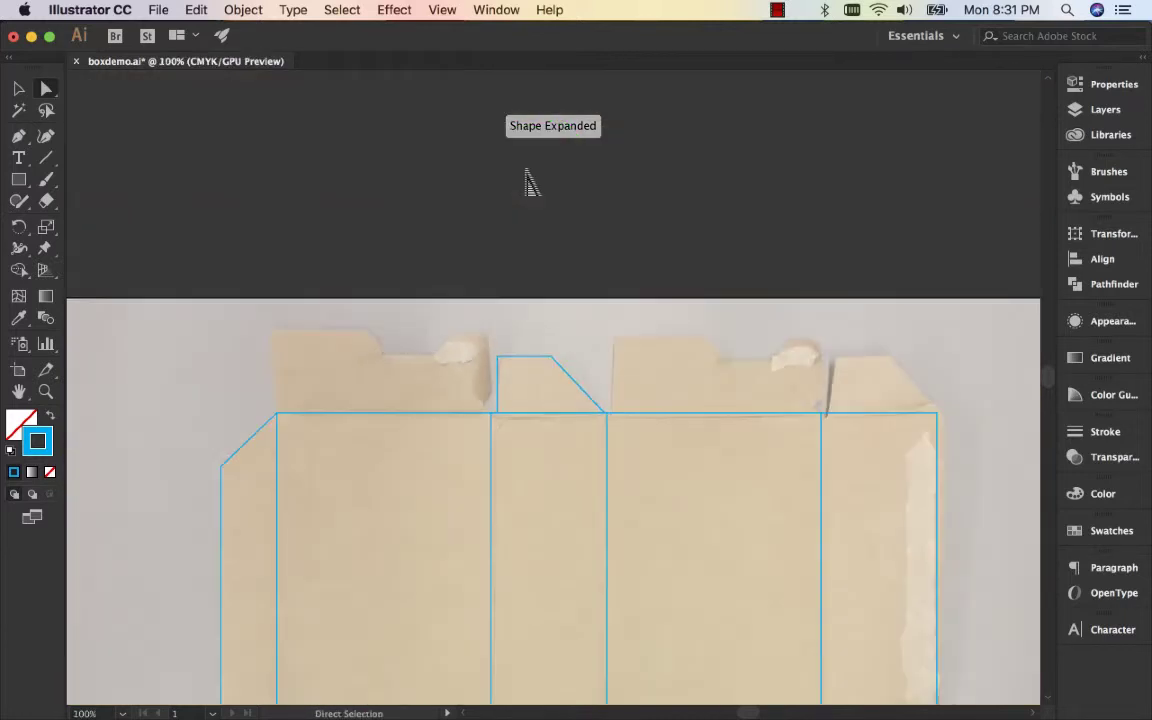
# Step: Duplicate the upper dust flap about 5.06 in horizontally to the right, onto the last side panel, and deselect it
pyautogui.press('v')
pyautogui.click(527, 360)
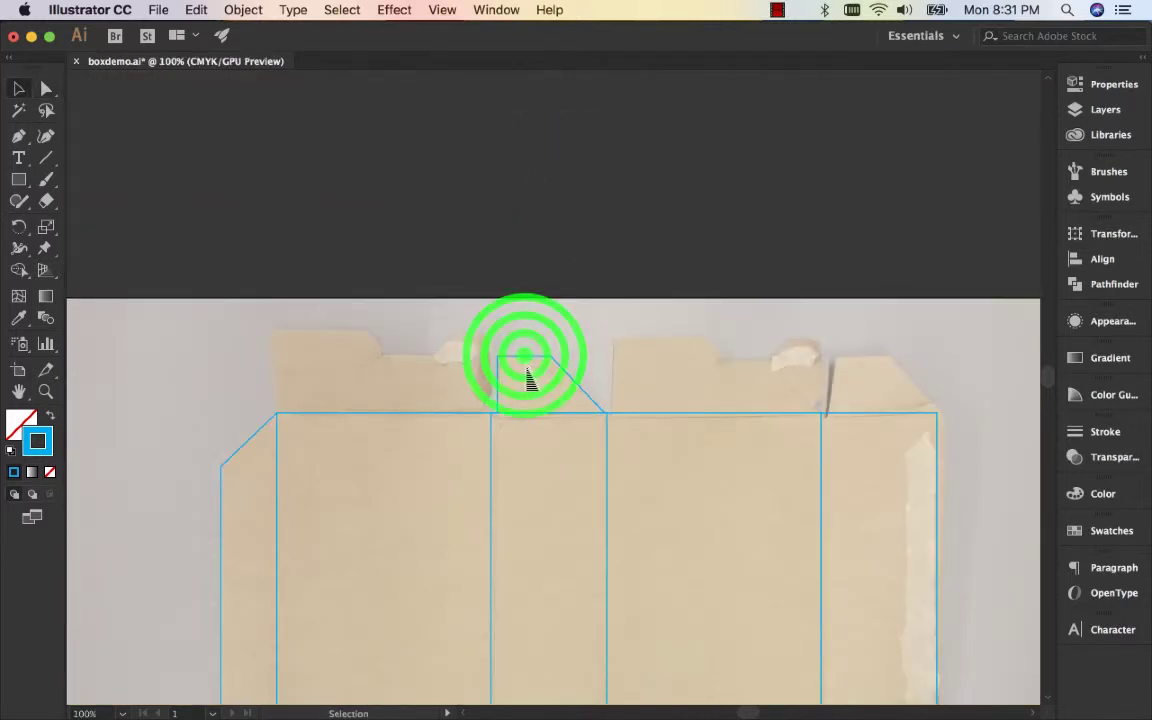
pyautogui.moveTo(527, 362); pyautogui.dragTo(852, 381)
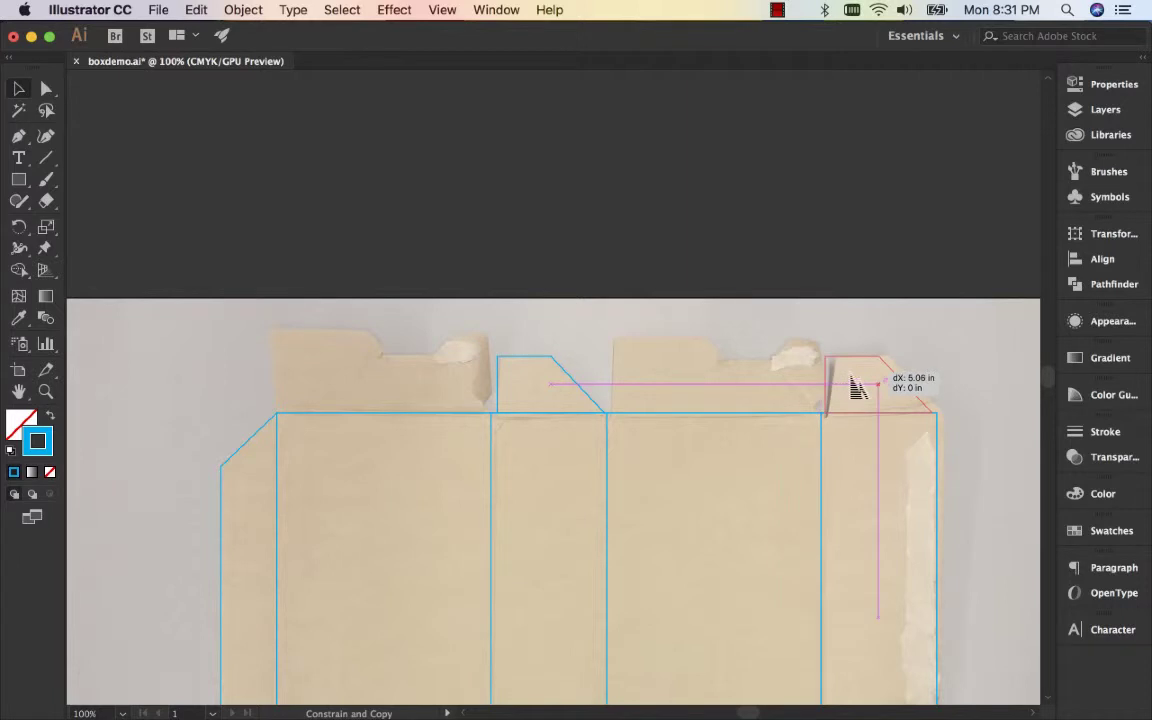
pyautogui.moveTo(852, 381); pyautogui.dragTo(855, 381)
pyautogui.click(694, 330)
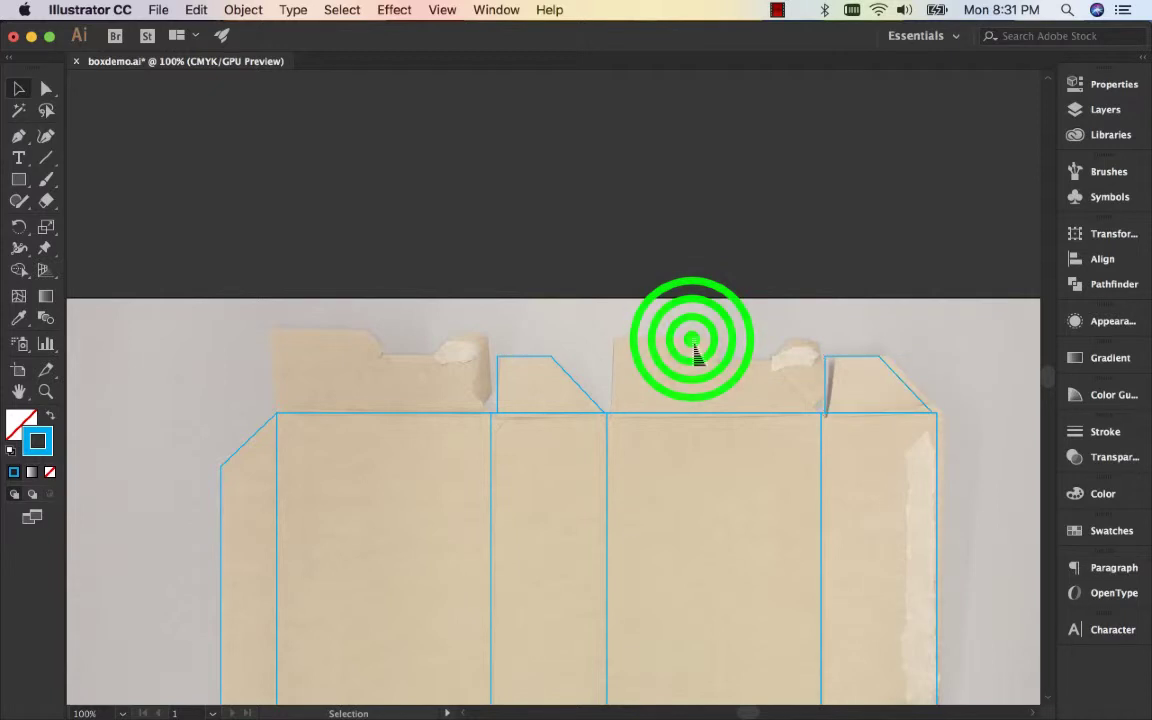
# Step: Duplicate the first side panel below itself and shorten the copy to the photographed lower dust flap's height
pyautogui.scroll(-1, 695, 345)
pyautogui.scroll(-10, 697, 352)
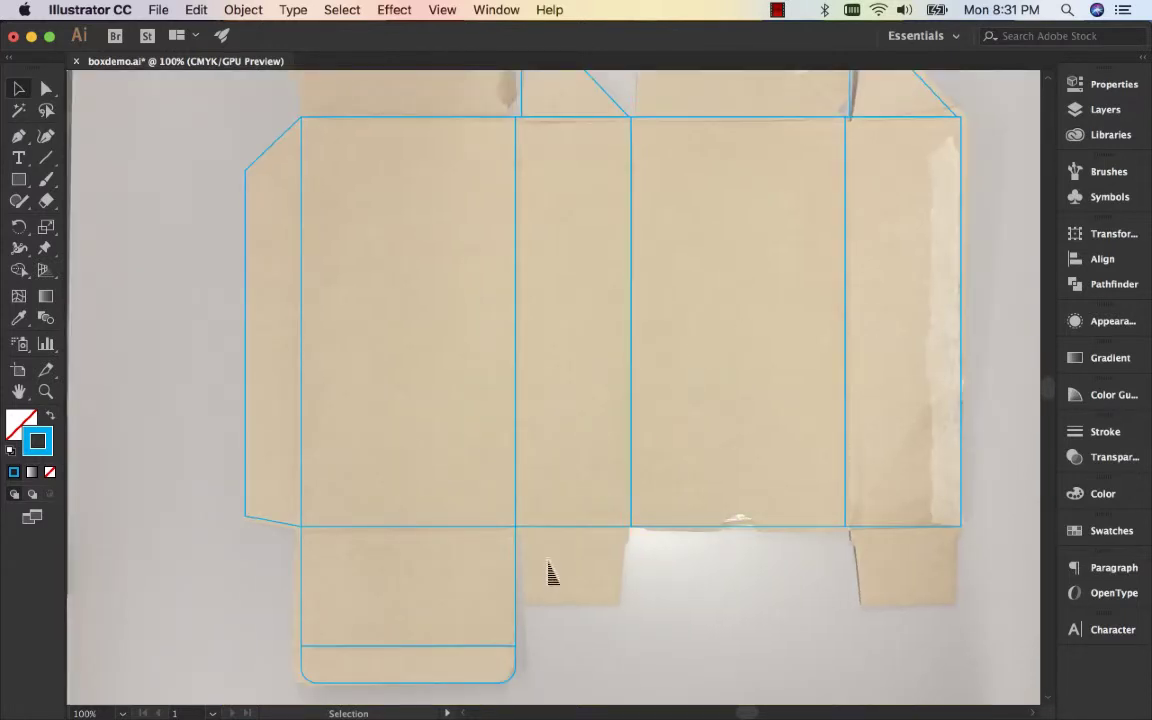
pyautogui.press('a')
pyautogui.click(580, 530)
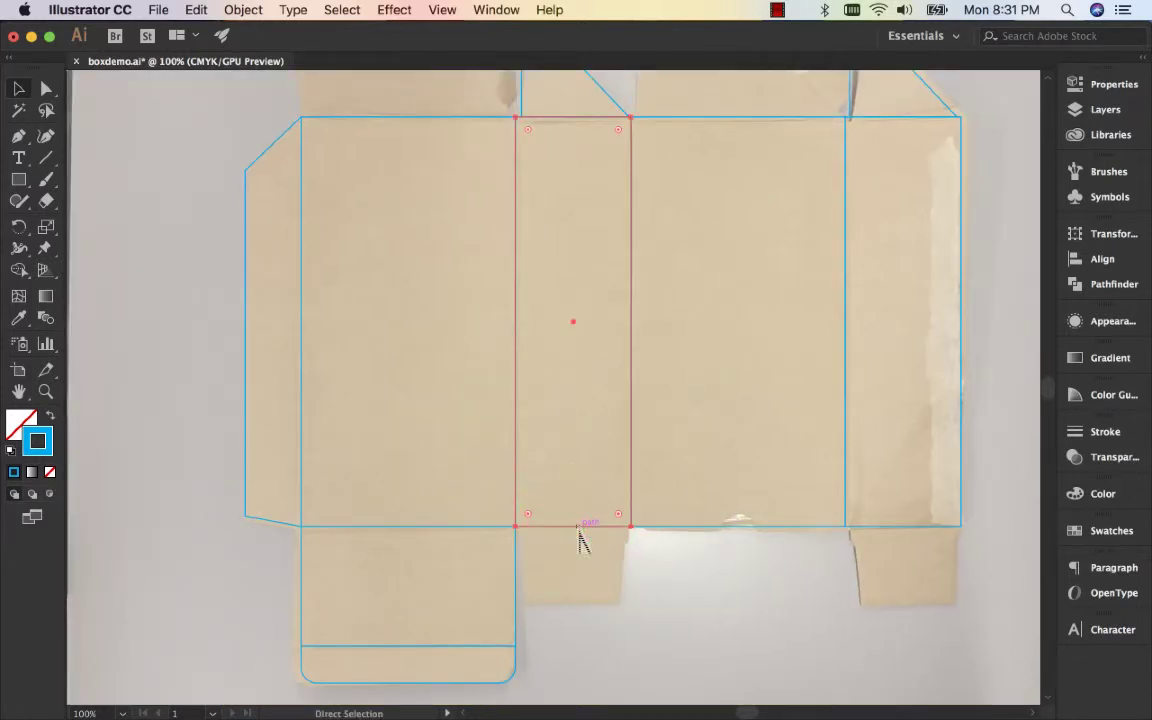
pyautogui.press('v')
pyautogui.click(583, 118)
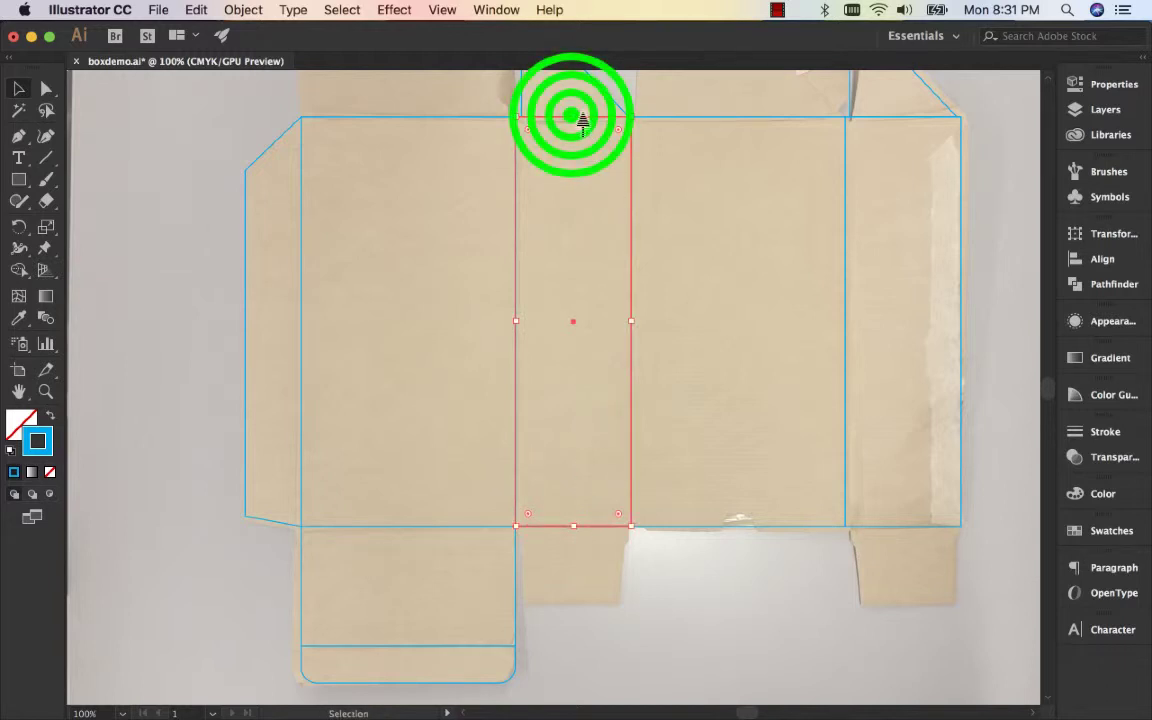
pyautogui.moveTo(583, 118); pyautogui.dragTo(583, 612)
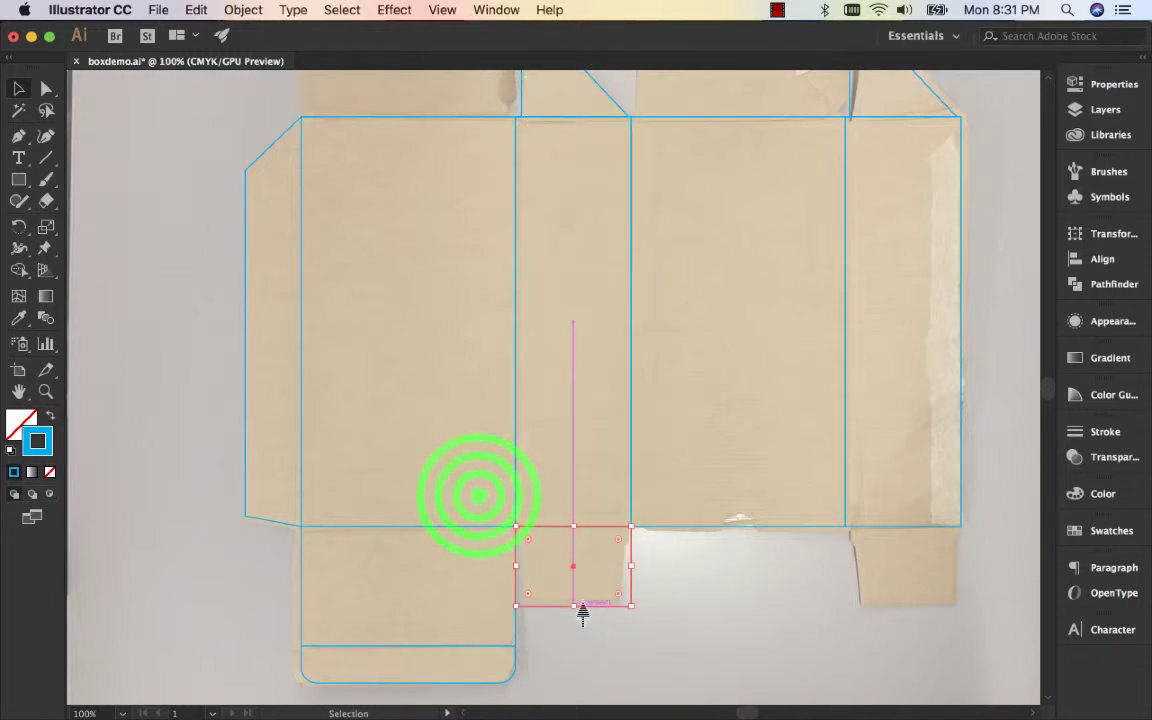
# Step: Inset the lower dust flap's left and right edges slightly so they clear the neighbouring folds
pyautogui.press('z')
pyautogui.moveTo(479, 495); pyautogui.dragTo(694, 632)
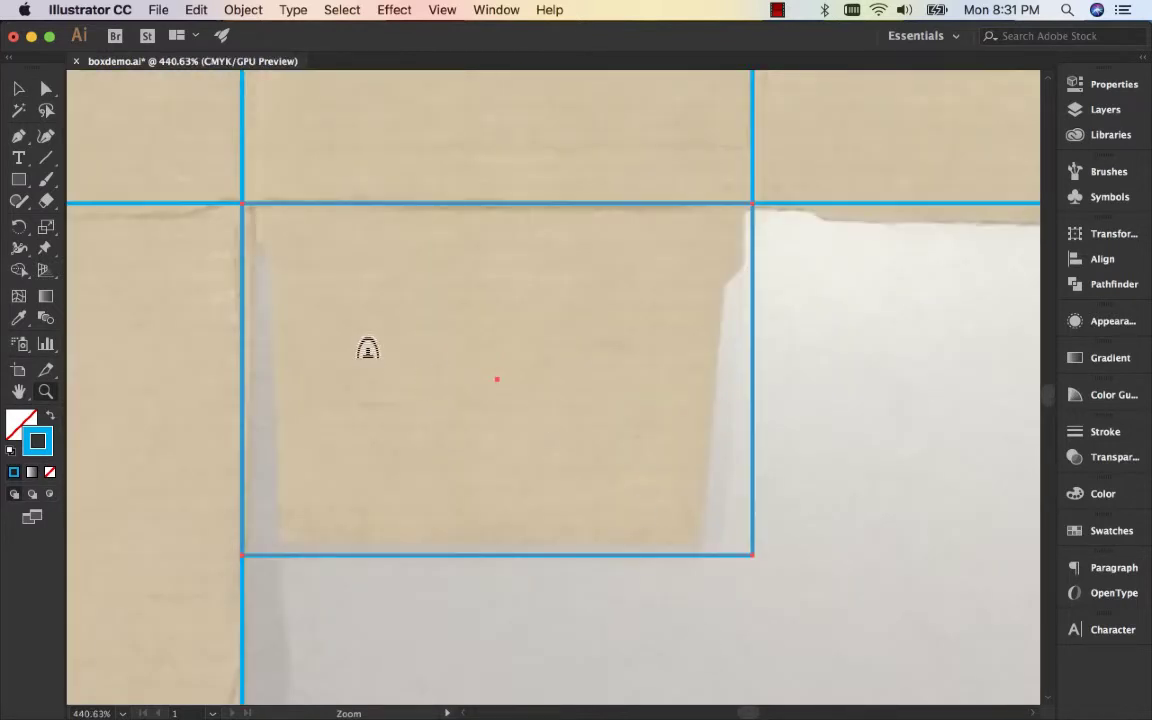
pyautogui.click(45, 88)
pyautogui.click(838, 301)
pyautogui.click(752, 297)
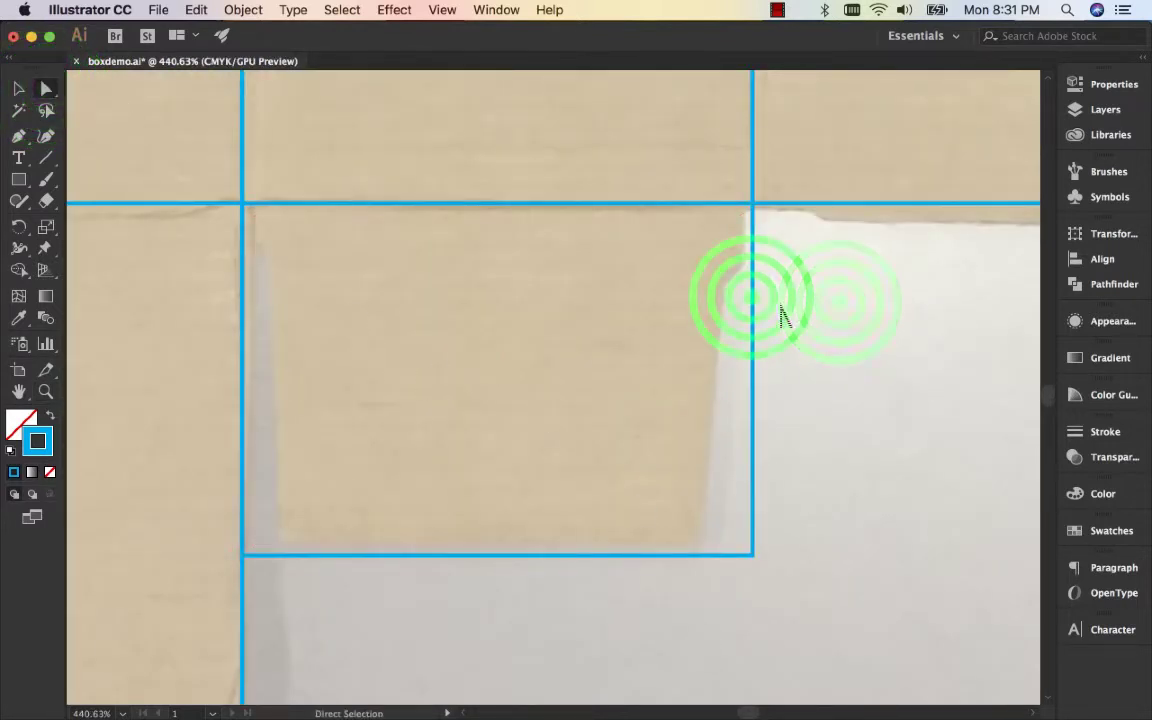
pyautogui.moveTo(752, 297); pyautogui.dragTo(749, 313)
pyautogui.moveTo(242, 334); pyautogui.dragTo(256, 350)
# Step: Move the lower dust flap's two bottom corner points inward to taper its sides like the photographed flap, and deselect it
pyautogui.click(334, 558)
pyautogui.moveTo(255, 555); pyautogui.dragTo(282, 568)
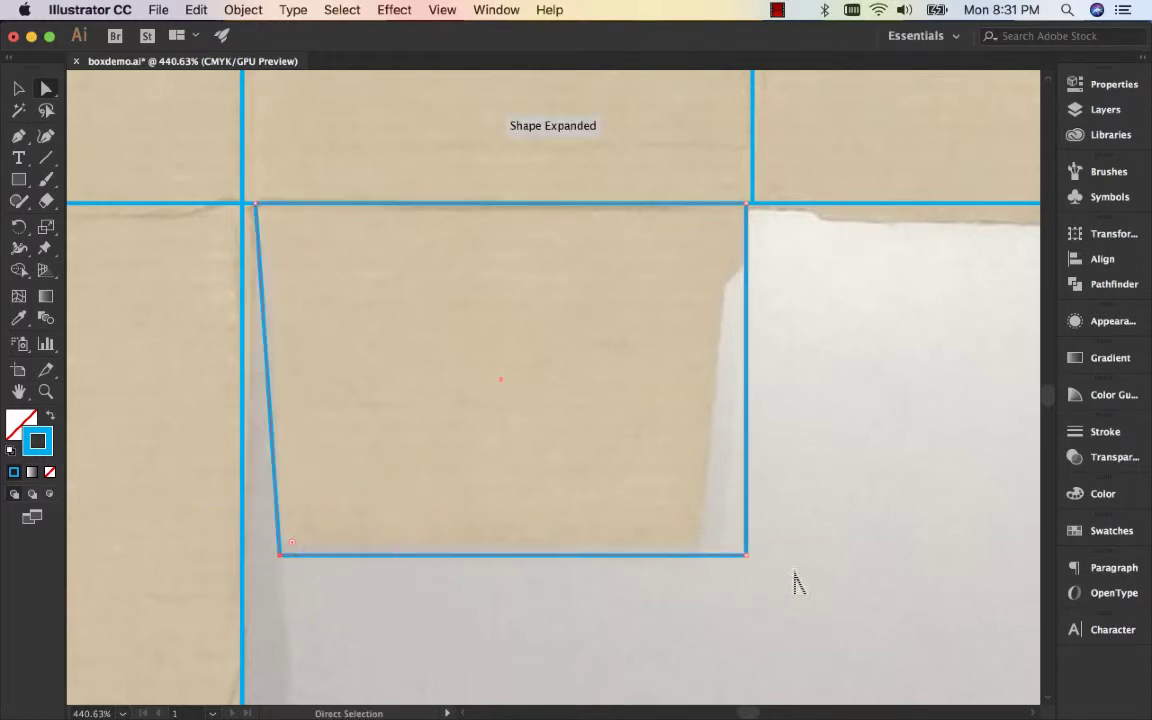
pyautogui.moveTo(745, 554); pyautogui.dragTo(698, 556)
pyautogui.click(812, 536)
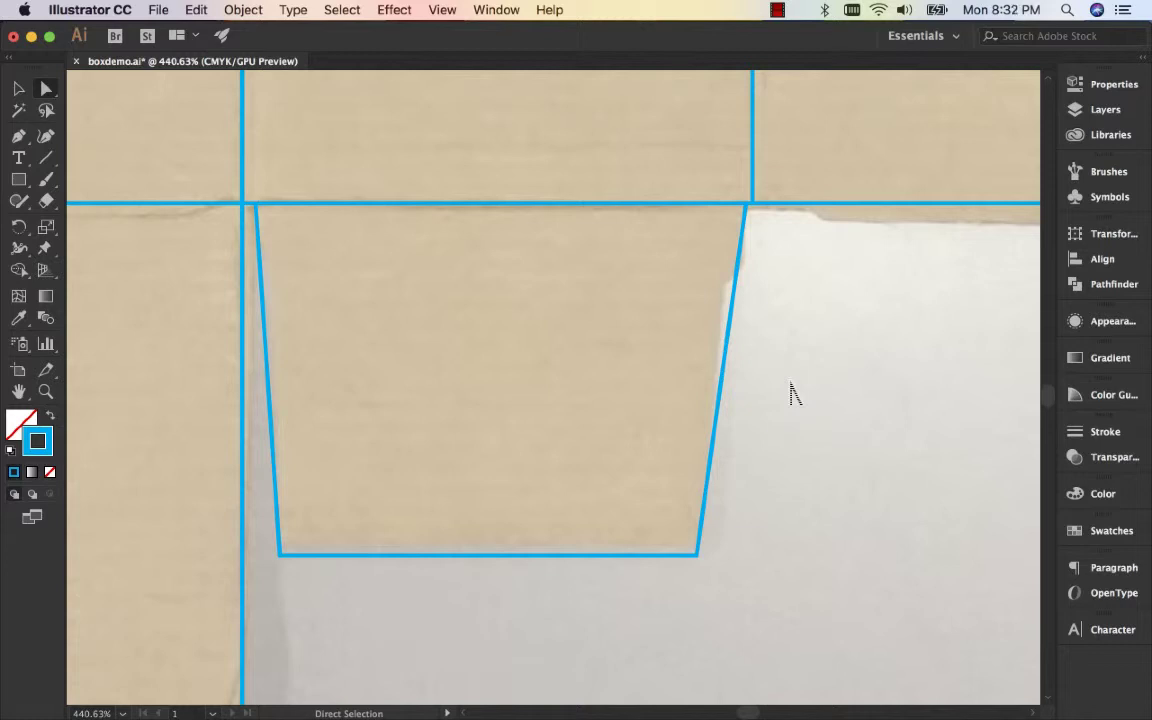
# Step: Add two closely spaced anchor points near the top of the lower dust flap's right edge, and deselect the flap
pyautogui.press('p')
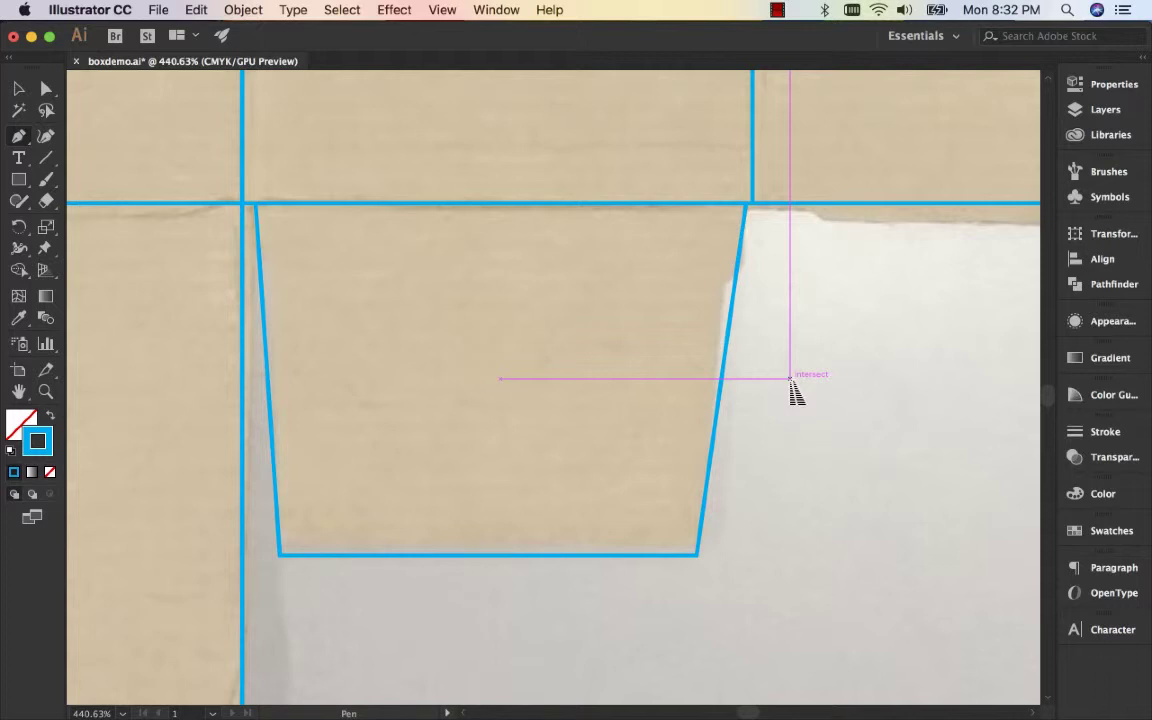
pyautogui.press('+')
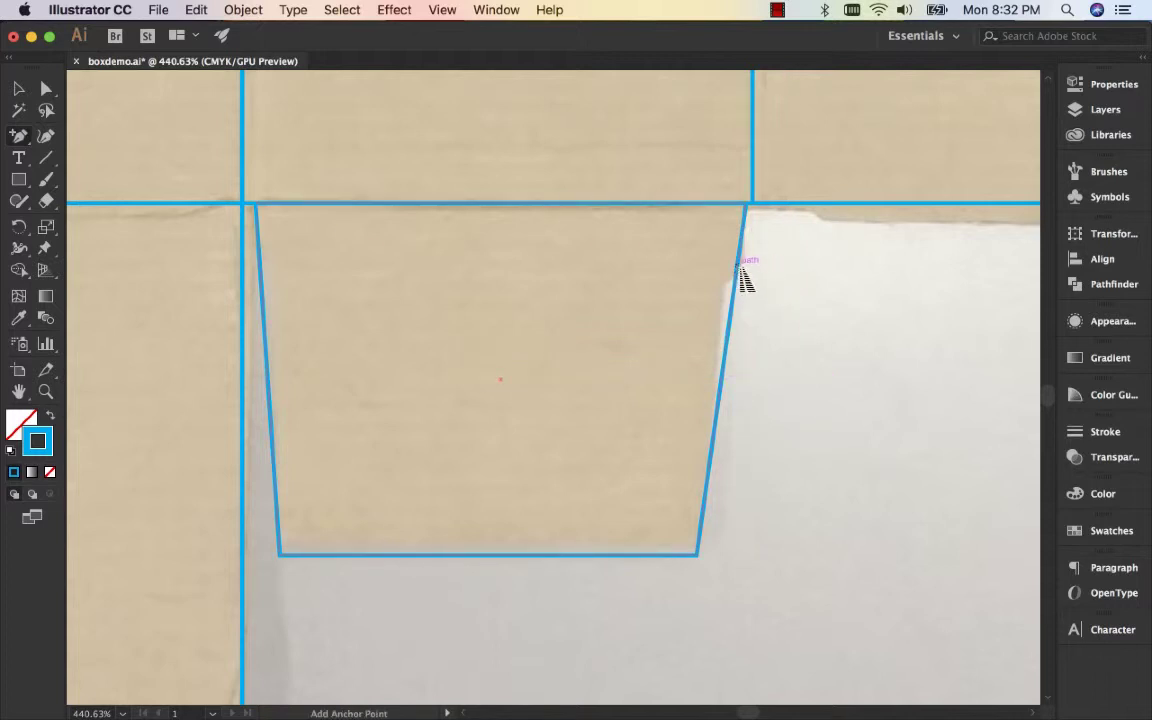
pyautogui.click(740, 272)
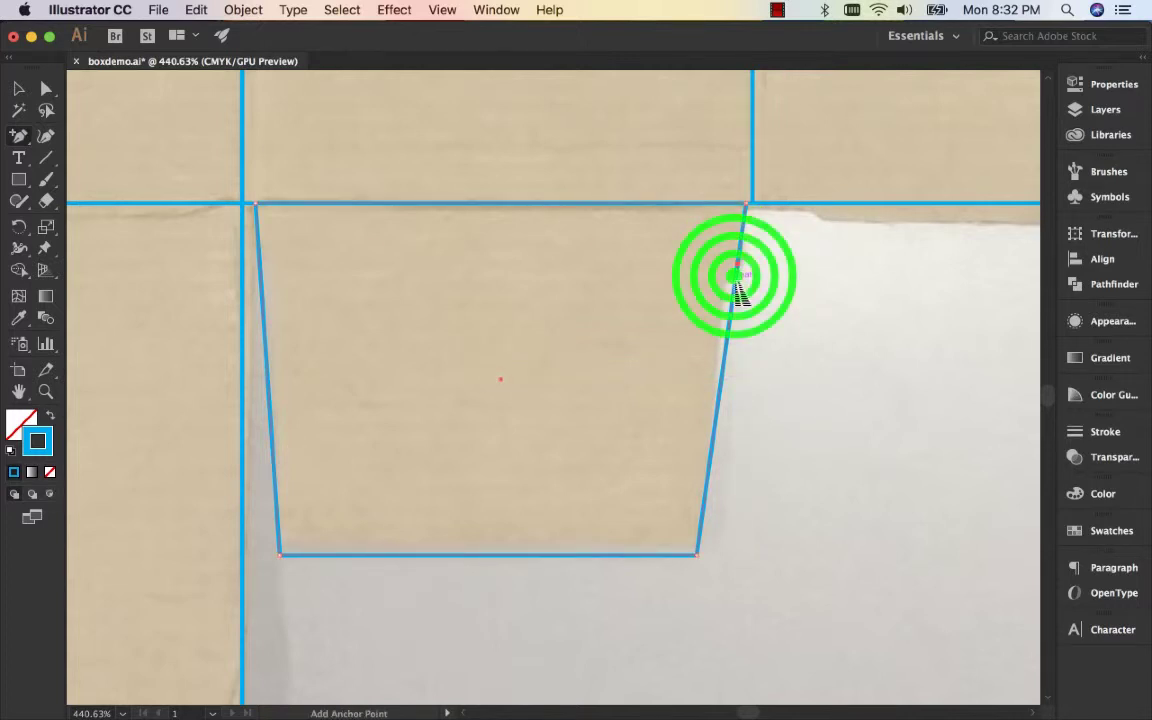
pyautogui.press('a')
pyautogui.click(803, 300)
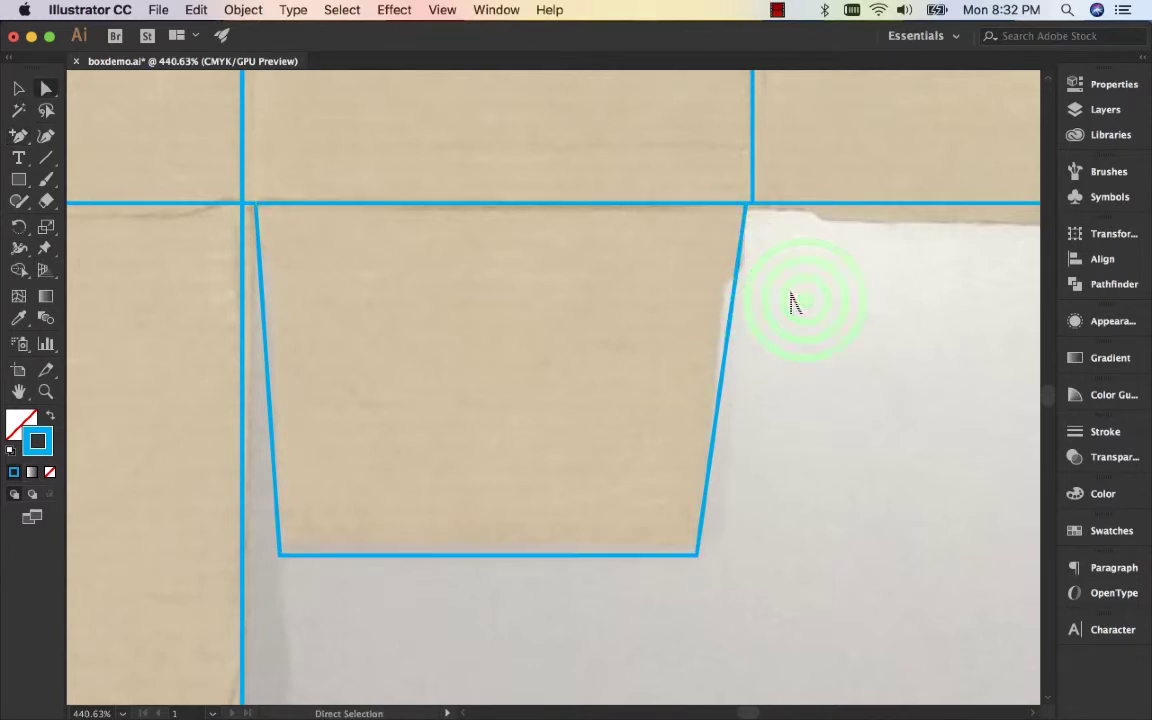
# Step: Shift the two added points on the flap's right edge to form the small angled notch seen in the photo, and deselect it
pyautogui.click(737, 265)
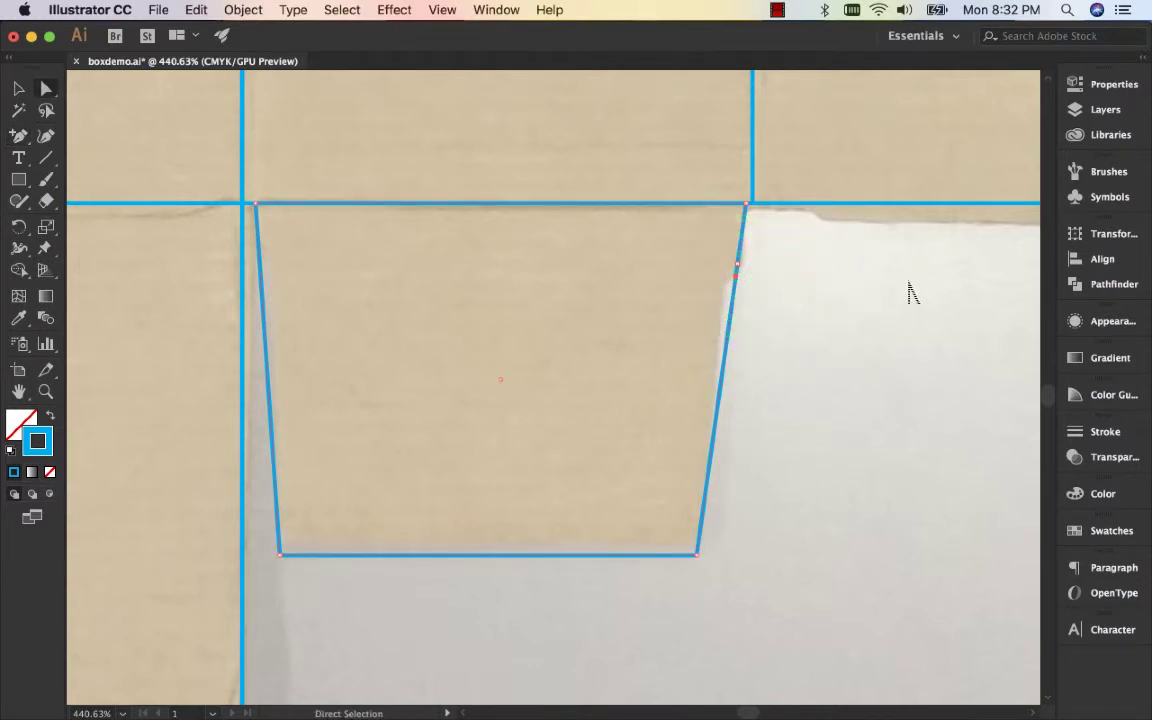
pyautogui.press('Left')
pyautogui.press('Left')
pyautogui.press('Left')
pyautogui.click(737, 263)
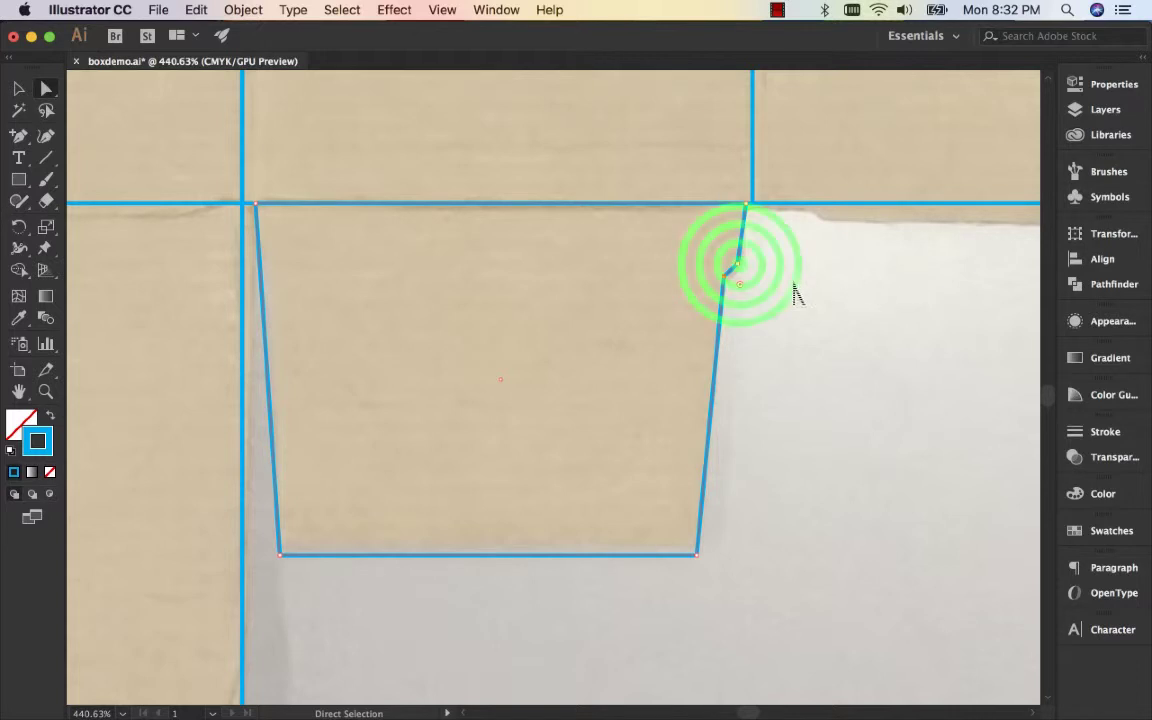
pyautogui.click(724, 278)
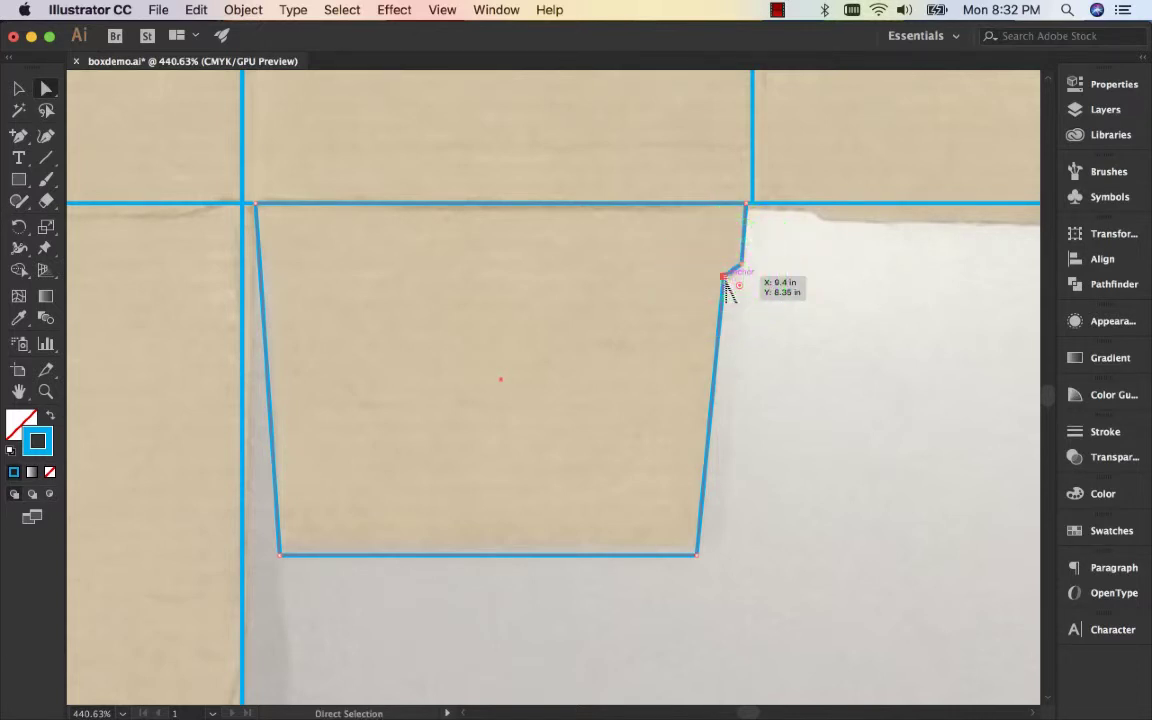
pyautogui.click(771, 332)
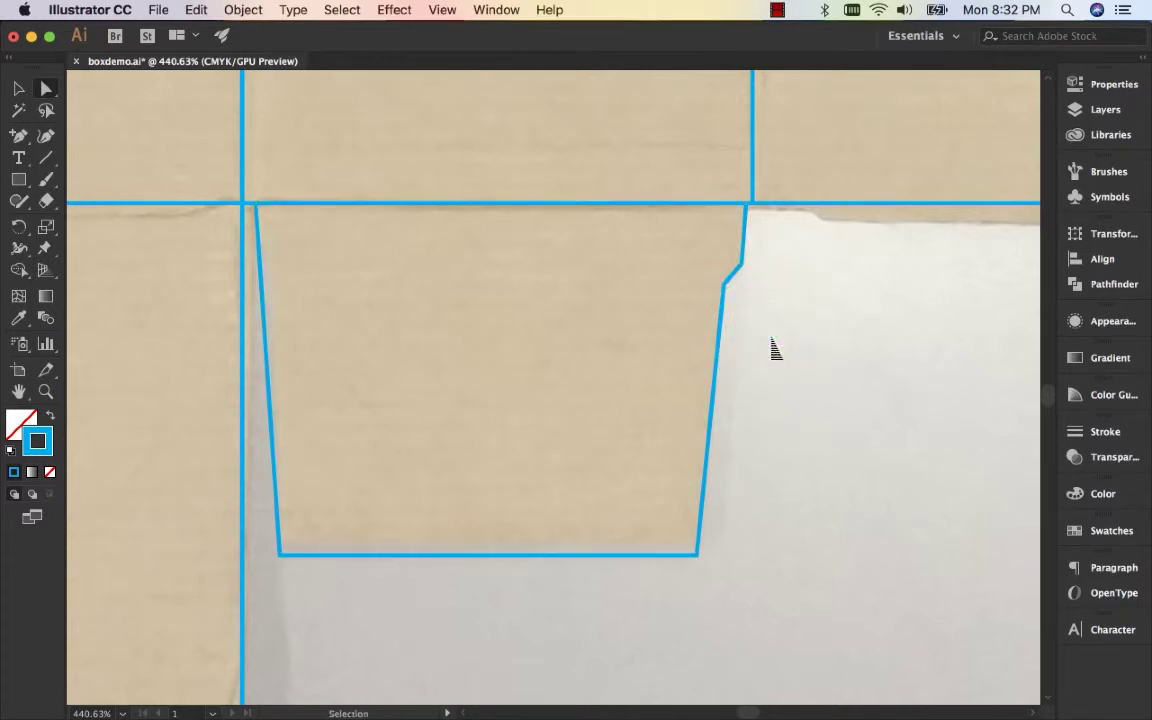
# Step: Duplicate the notched lower dust flap about 5.08 in horizontally to the right, below the last side panel
pyautogui.press('super+minus')
pyautogui.press('super+minus')
pyautogui.press('super+minus')
pyautogui.press('super+minus')
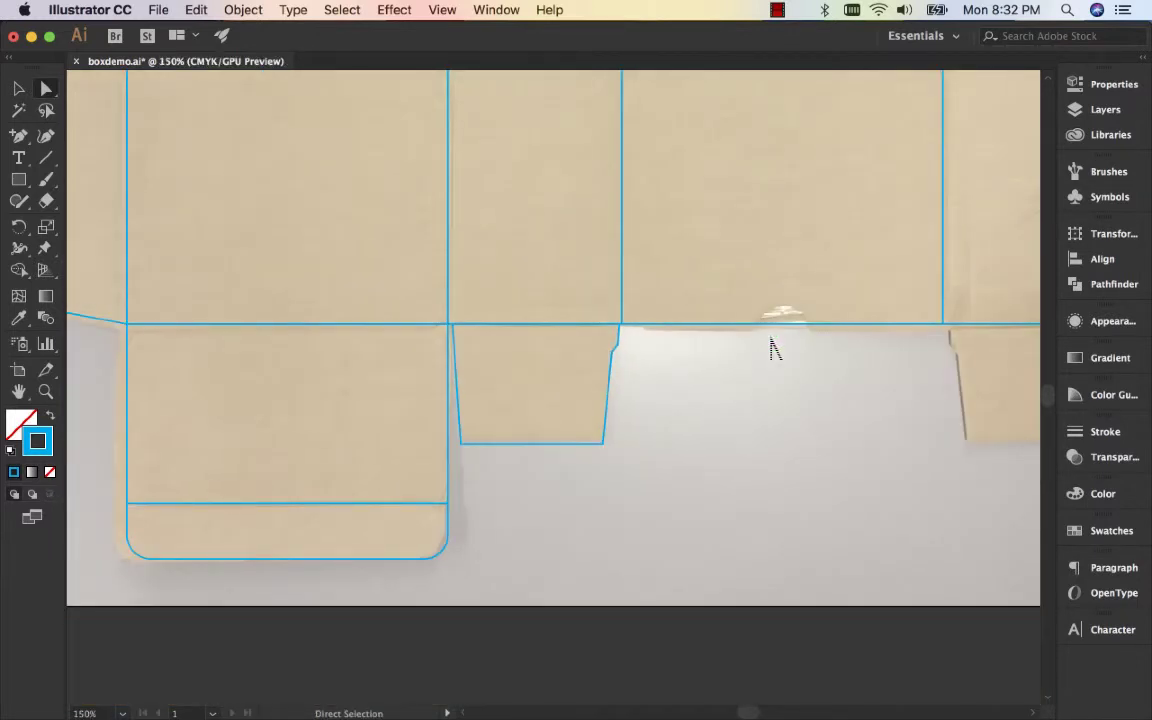
pyautogui.hscroll(-5, 771, 348)
pyautogui.scroll(1, 771, 348)
pyautogui.press('v')
pyautogui.click(587, 465)
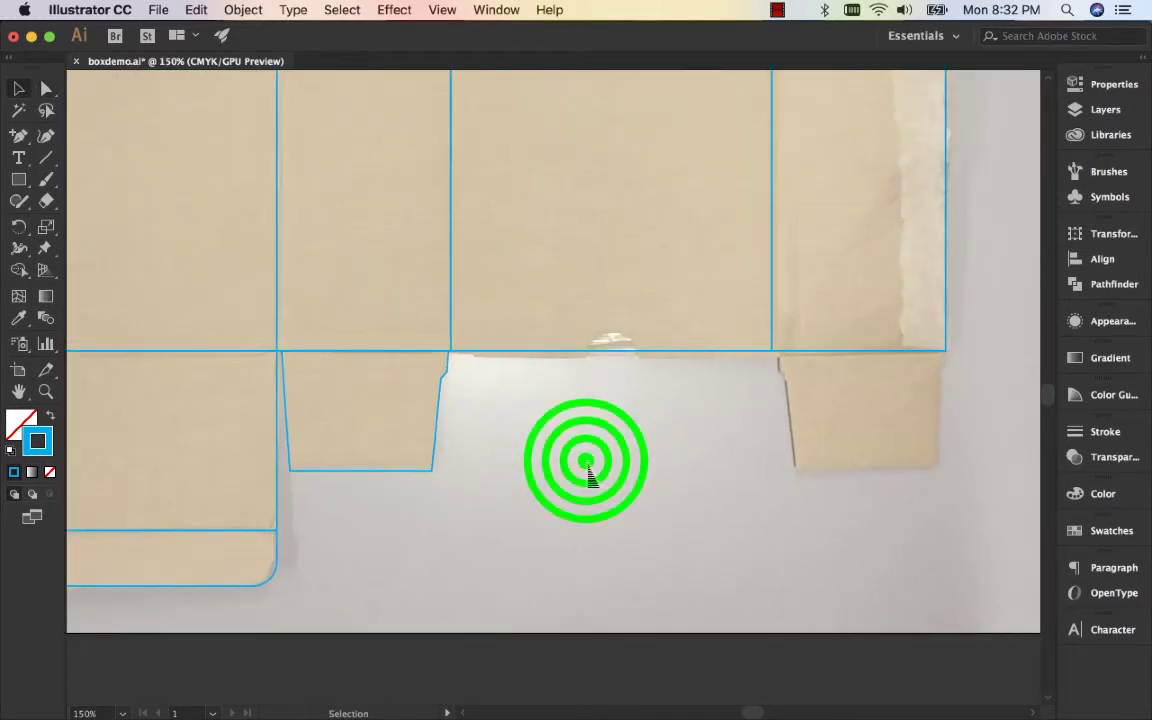
pyautogui.click(364, 472)
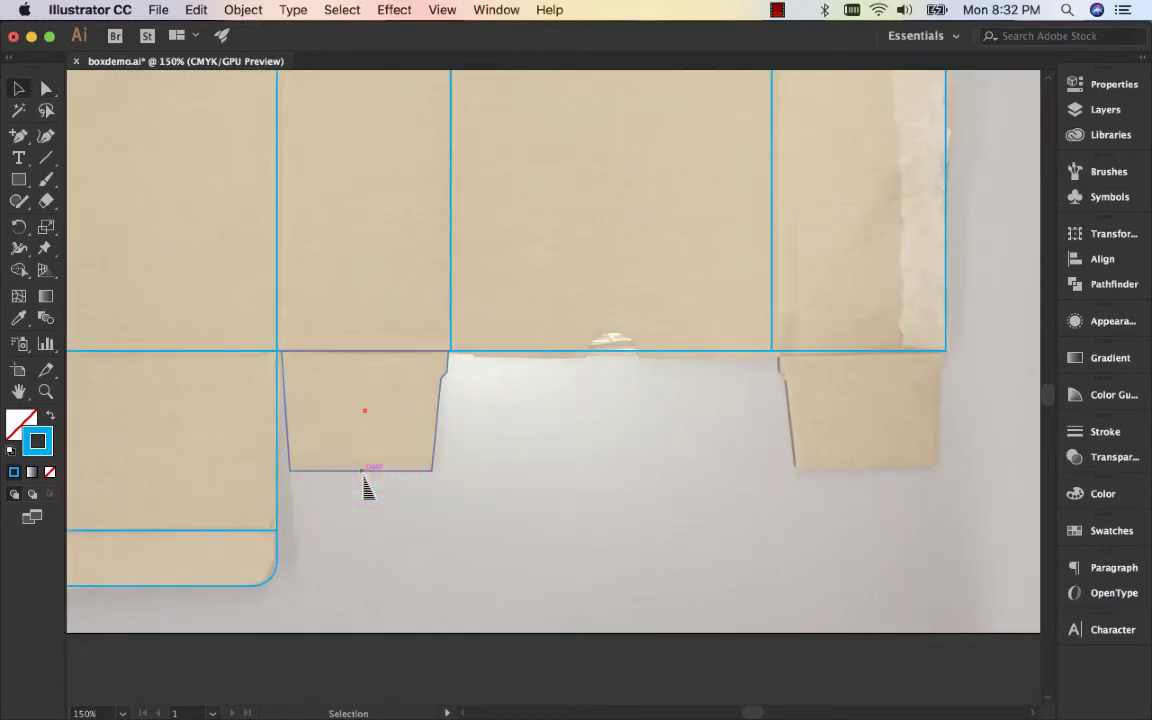
pyautogui.moveTo(365, 480); pyautogui.dragTo(856, 543)
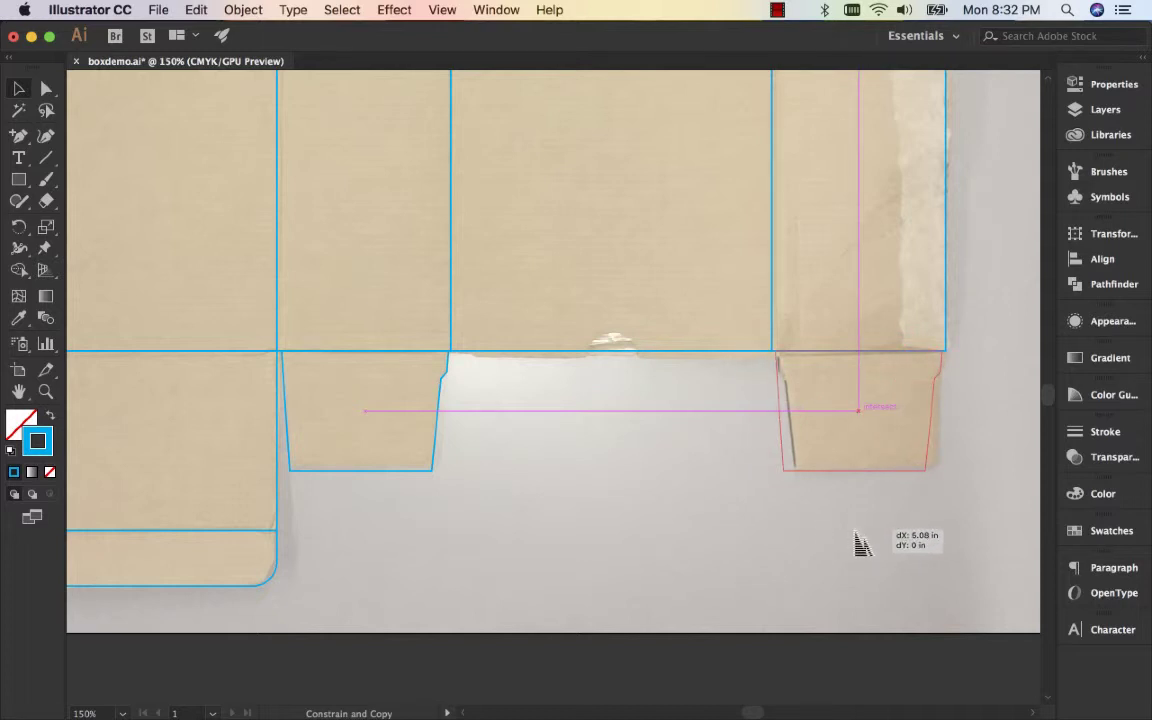
pyautogui.moveTo(856, 543); pyautogui.dragTo(858, 543)
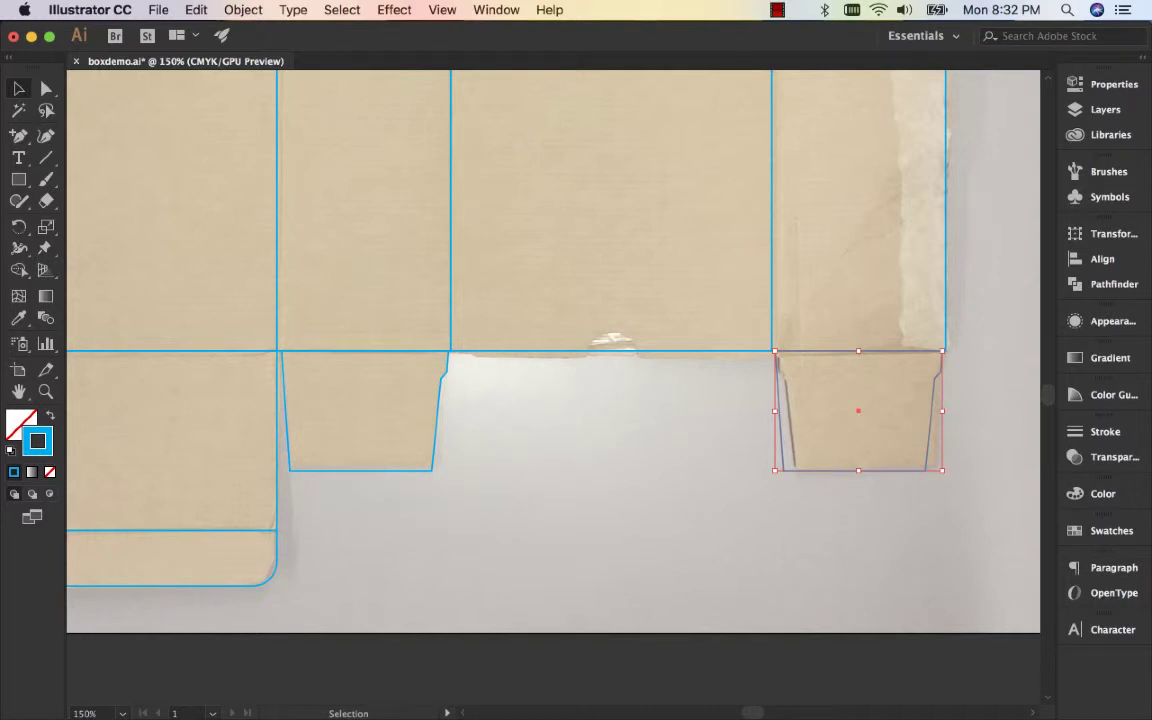
# Step: Reflect the copied lower dust flap across the vertical axis so its notch faces the left, and deselect it
pyautogui.click(18, 226)
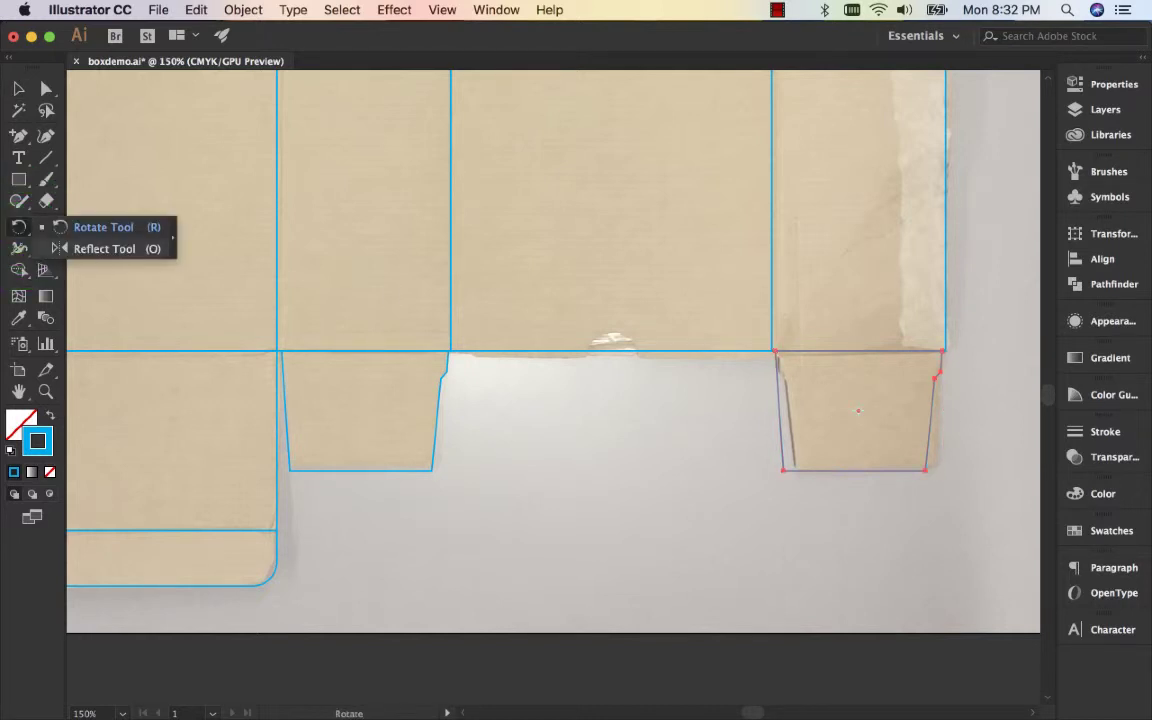
pyautogui.click(95, 249)
pyautogui.doubleClick(17, 227)
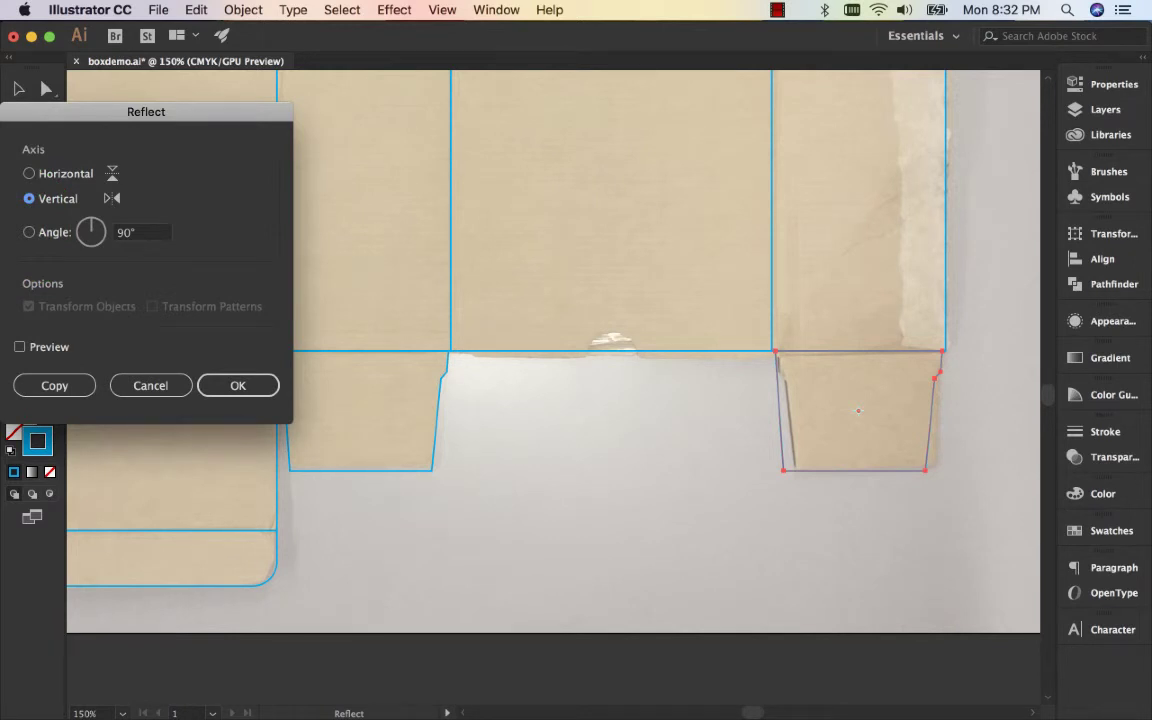
pyautogui.click(238, 385)
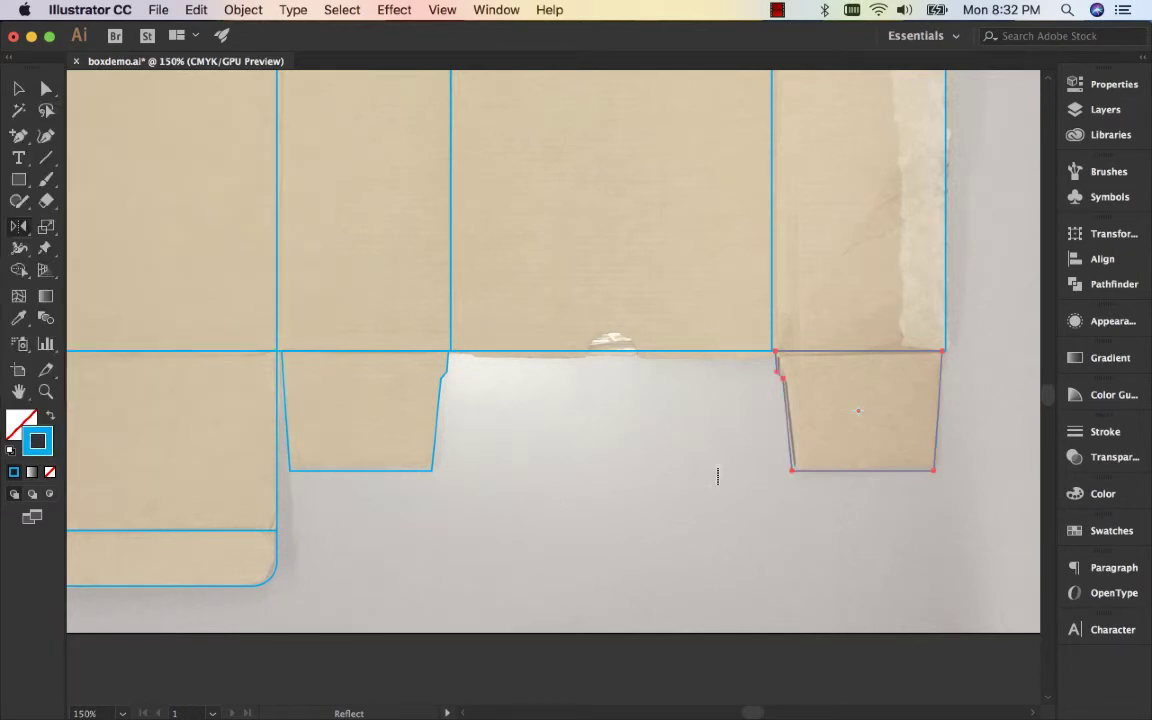
pyautogui.click(18, 88)
pyautogui.click(643, 481)
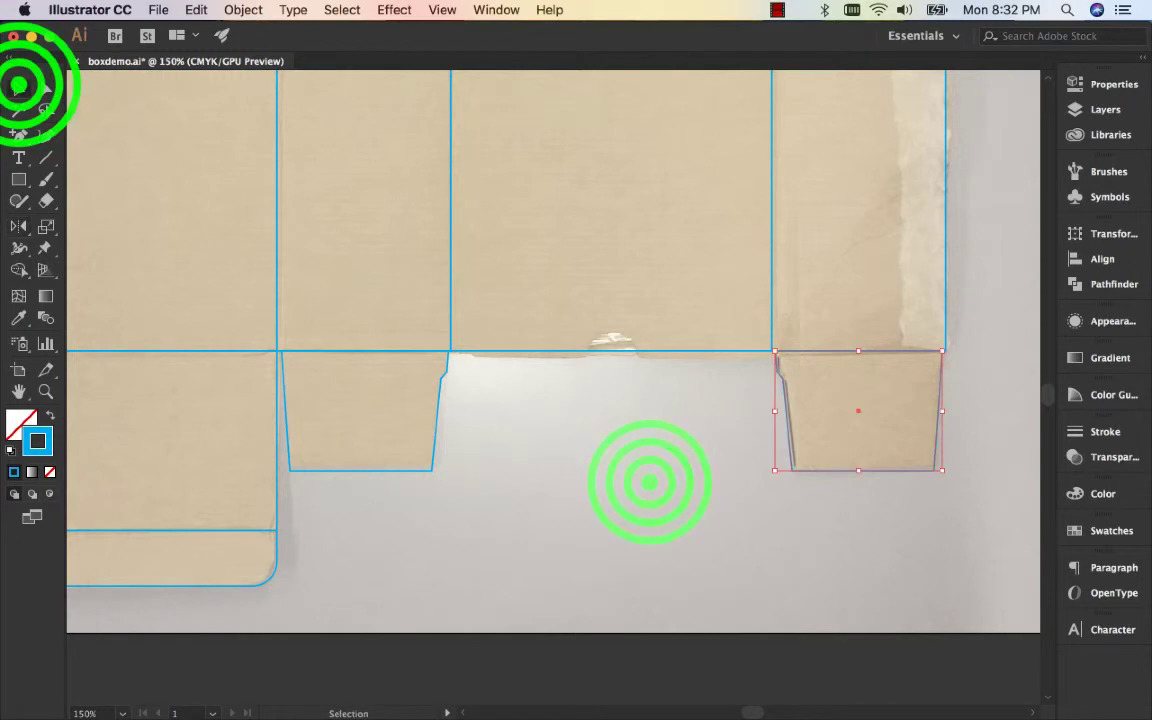
# Step: Duplicate the first large panel in place and resize the copy above the upper fold to the photographed top flap's height
pyautogui.press('super+0')
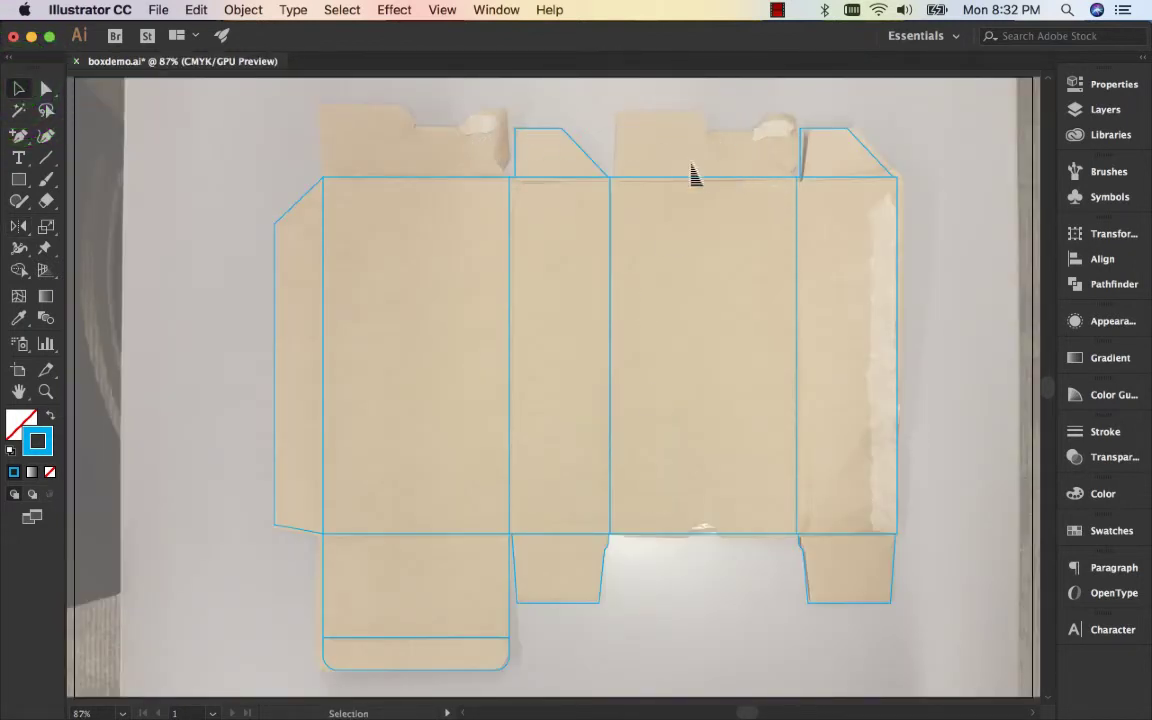
pyautogui.click(20, 92)
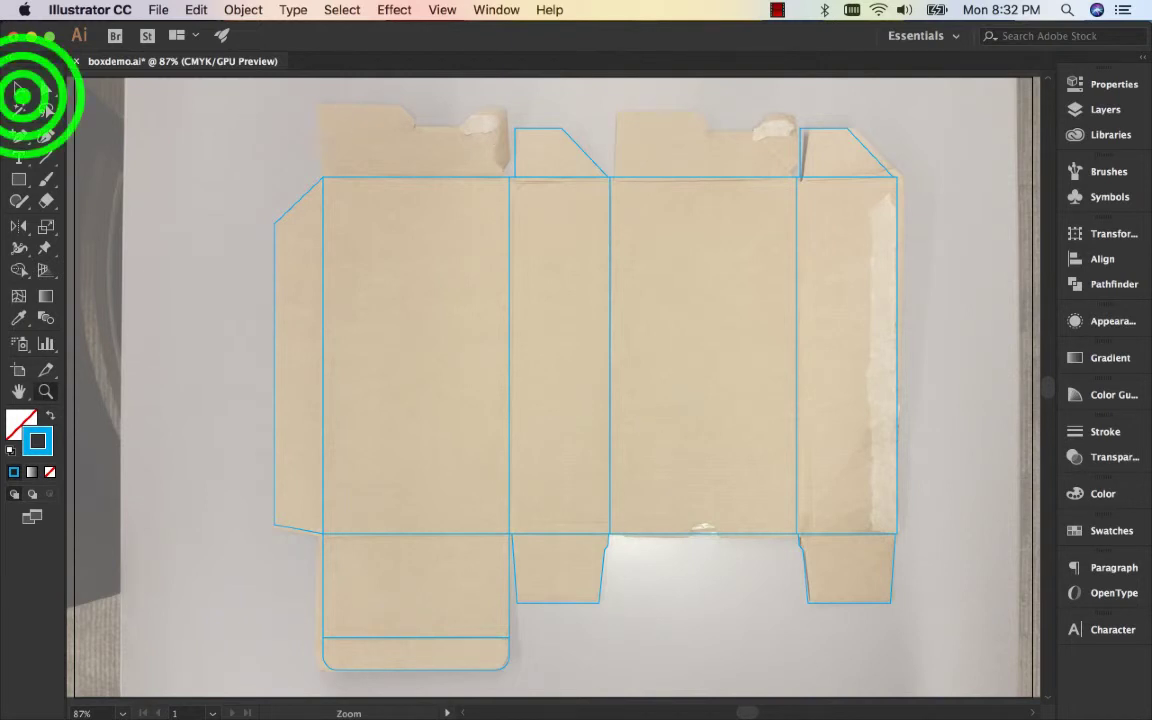
pyautogui.click(399, 180)
pyautogui.press('a')
pyautogui.click(400, 181)
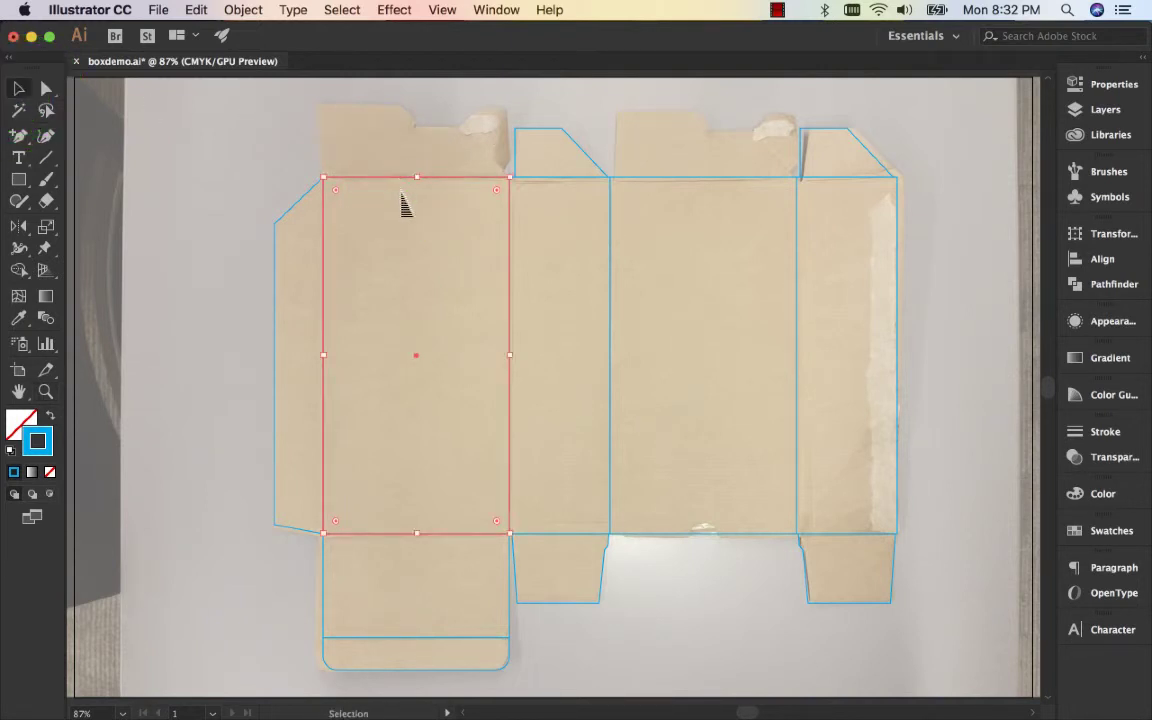
pyautogui.press('v')
pyautogui.click(416, 540)
pyautogui.moveTo(416, 540); pyautogui.dragTo(404, 108)
# Step: Move the top flap's two upper corner points inward by equal amounts to taper both sides, and deselect the flap
pyautogui.press('z')
pyautogui.moveTo(278, 88); pyautogui.dragTo(550, 228)
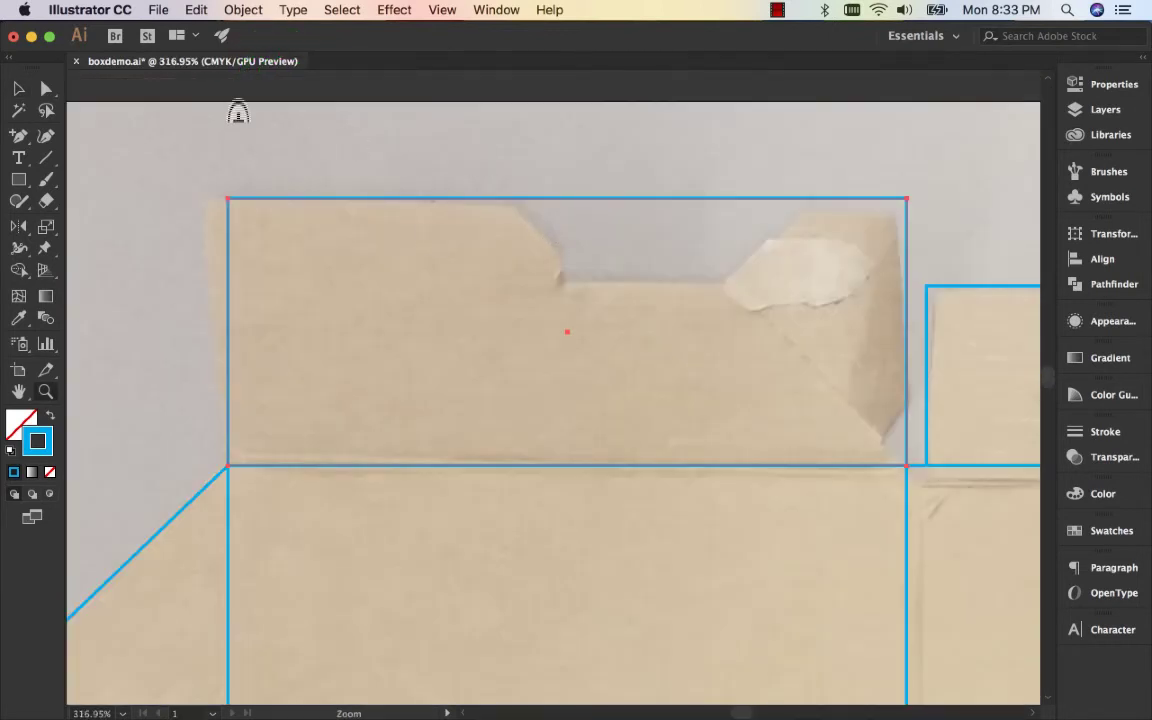
pyautogui.click(44, 89)
pyautogui.click(231, 176)
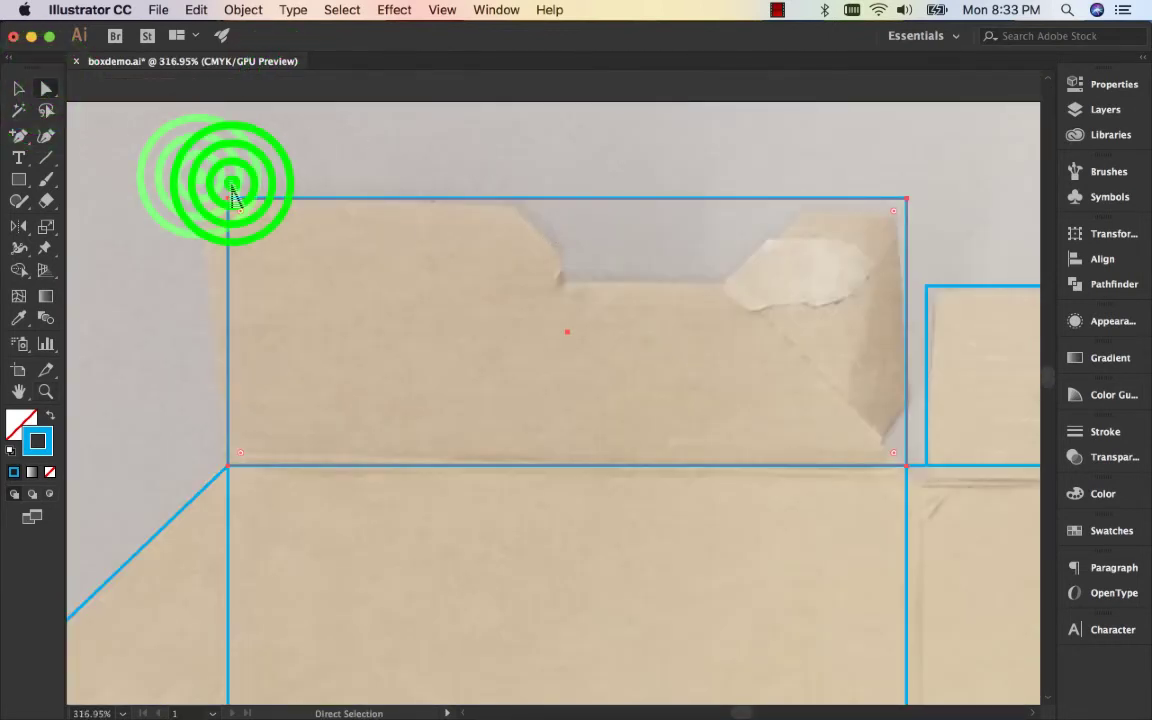
pyautogui.moveTo(198, 180); pyautogui.dragTo(253, 235)
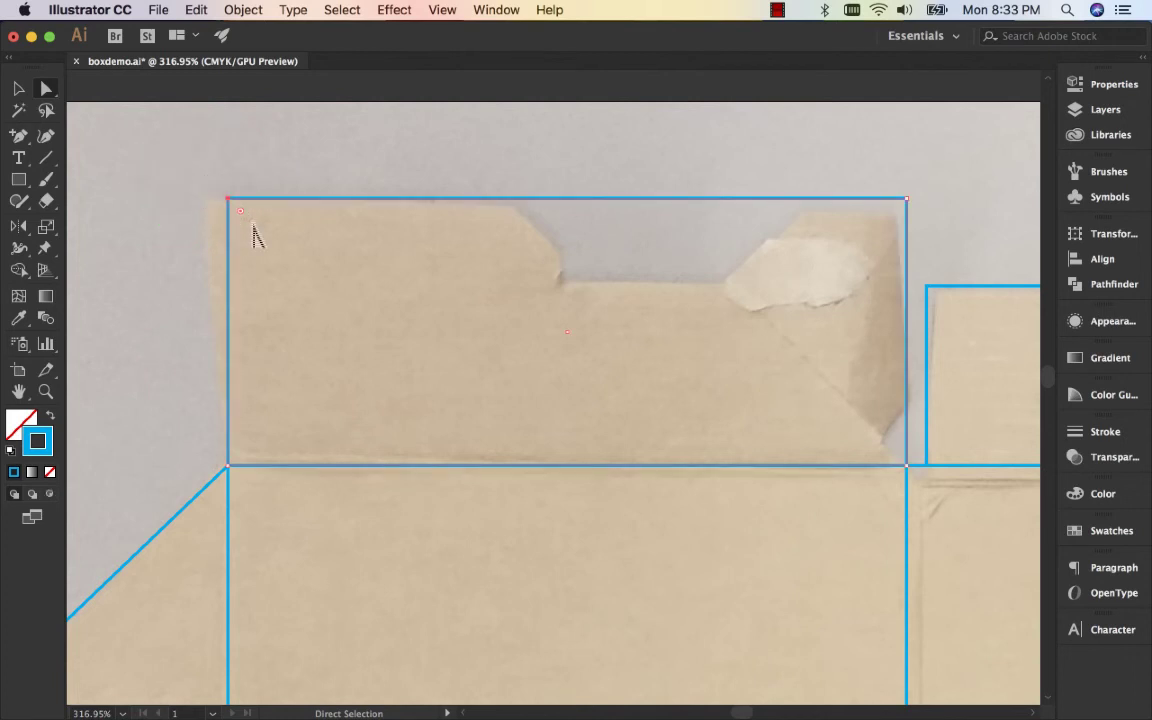
pyautogui.hotkey('shift', 'Right')
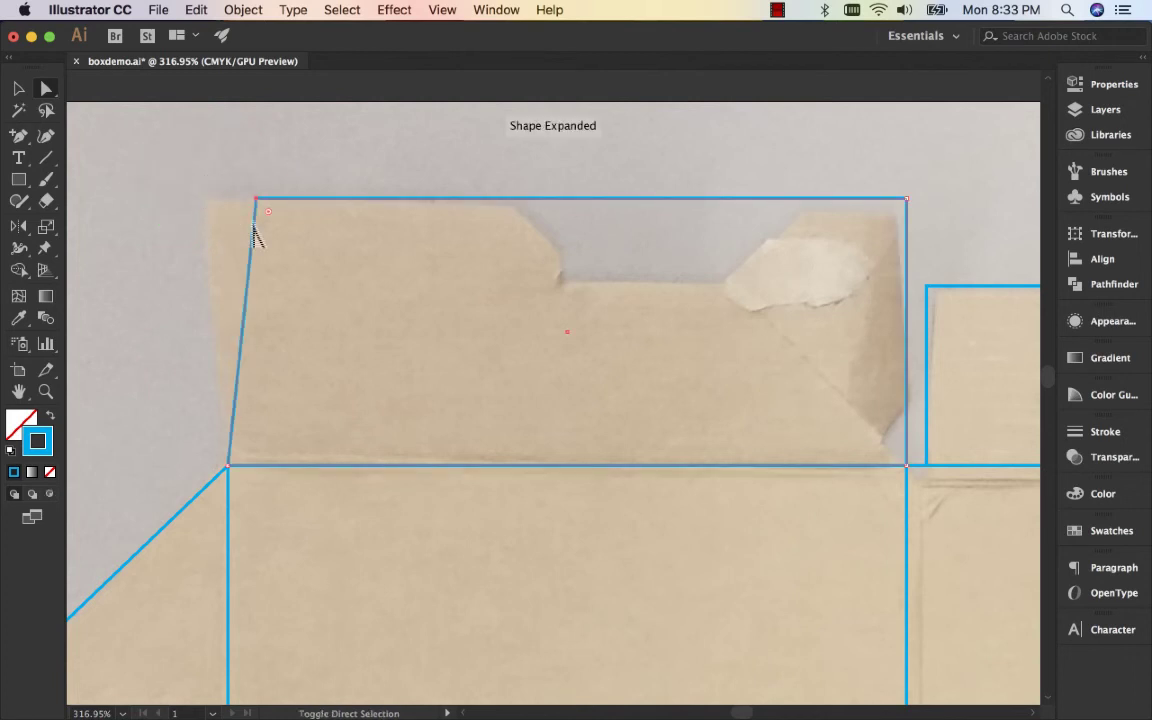
pyautogui.hotkey('shift', 'Right')
pyautogui.moveTo(935, 180); pyautogui.dragTo(855, 216)
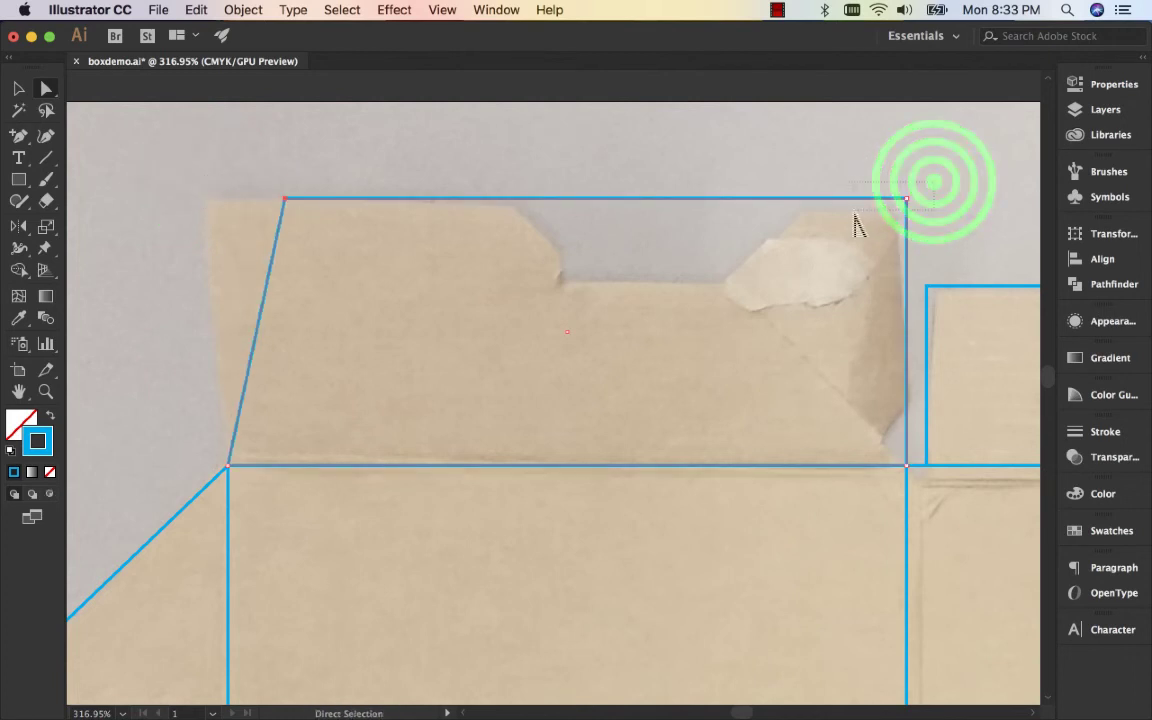
pyautogui.hotkey('shift', 'Left')
pyautogui.hotkey('shift', 'Left')
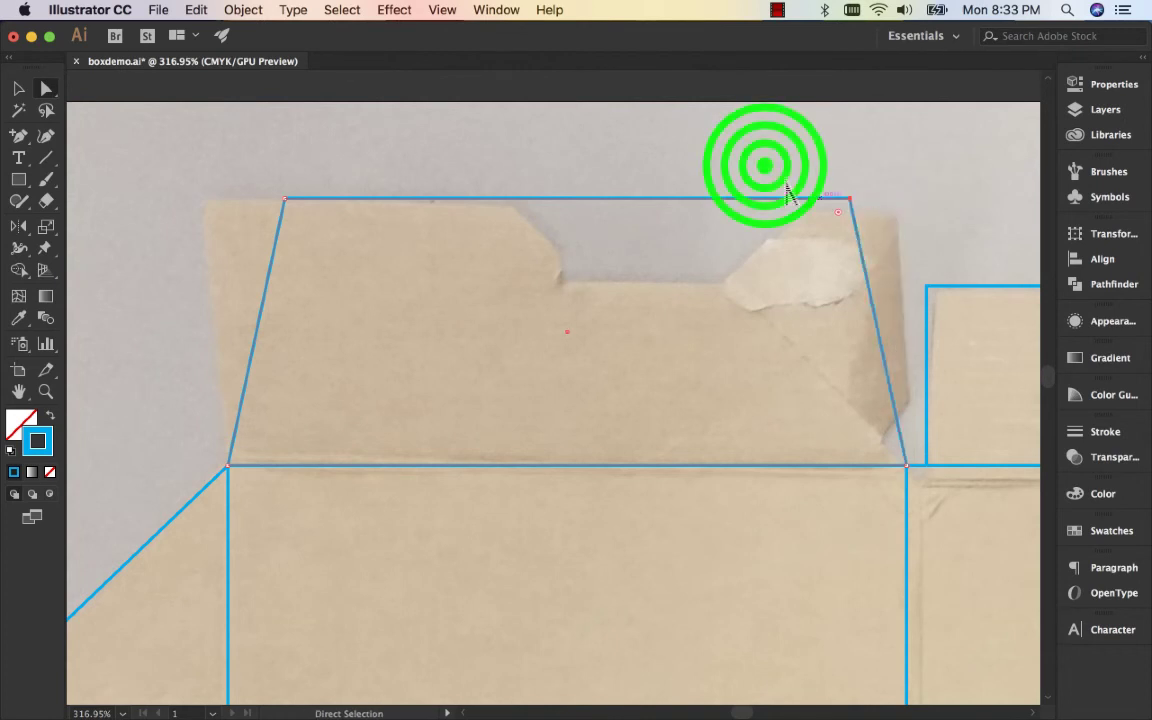
pyautogui.click(765, 168)
# Step: Duplicate the tapered top flap horizontally to the right onto the second large panel, and deselect the copy
pyautogui.press('super+minus')
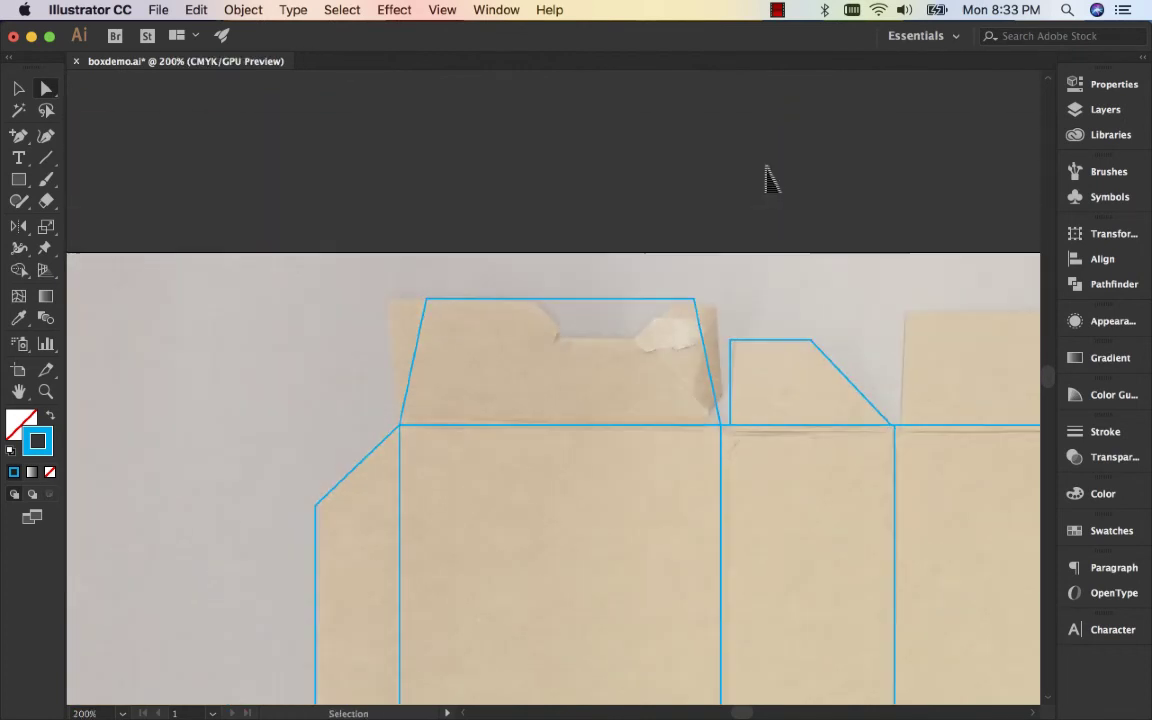
pyautogui.press('super+minus')
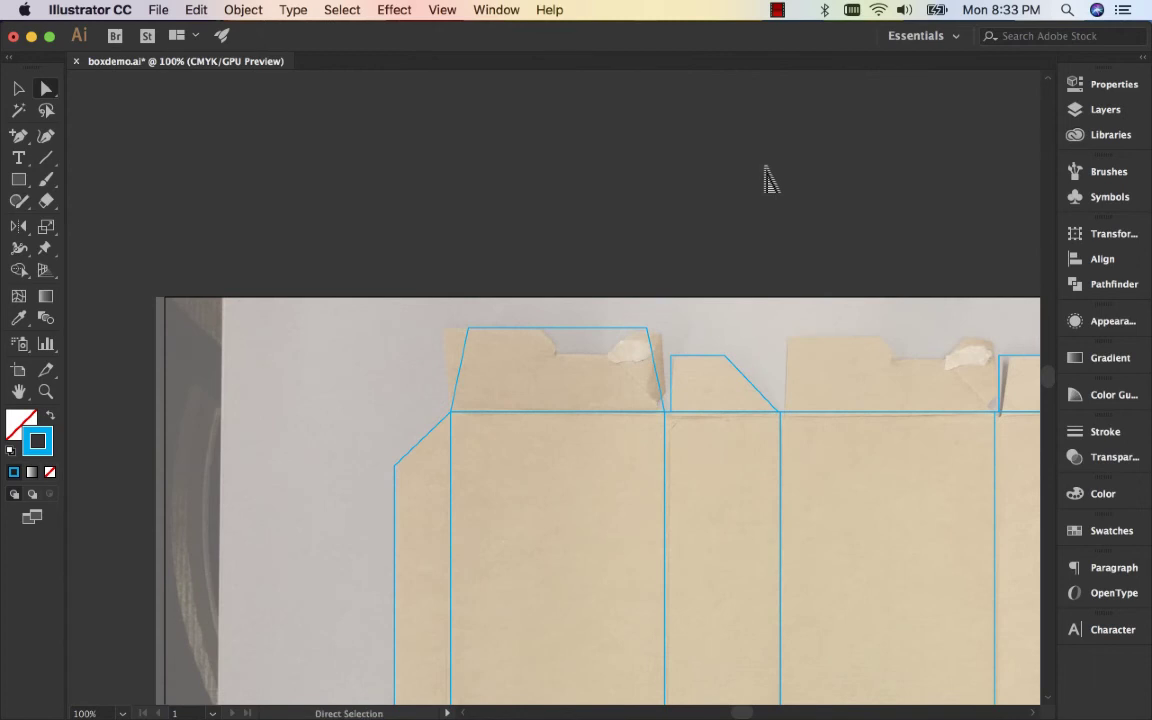
pyautogui.press('v')
pyautogui.moveTo(476, 356); pyautogui.dragTo(800, 400)
pyautogui.click(735, 345)
# Step: Hide the photo template layer, Layer 1, to leave only the die line on the whole artboard
pyautogui.press('super+0')
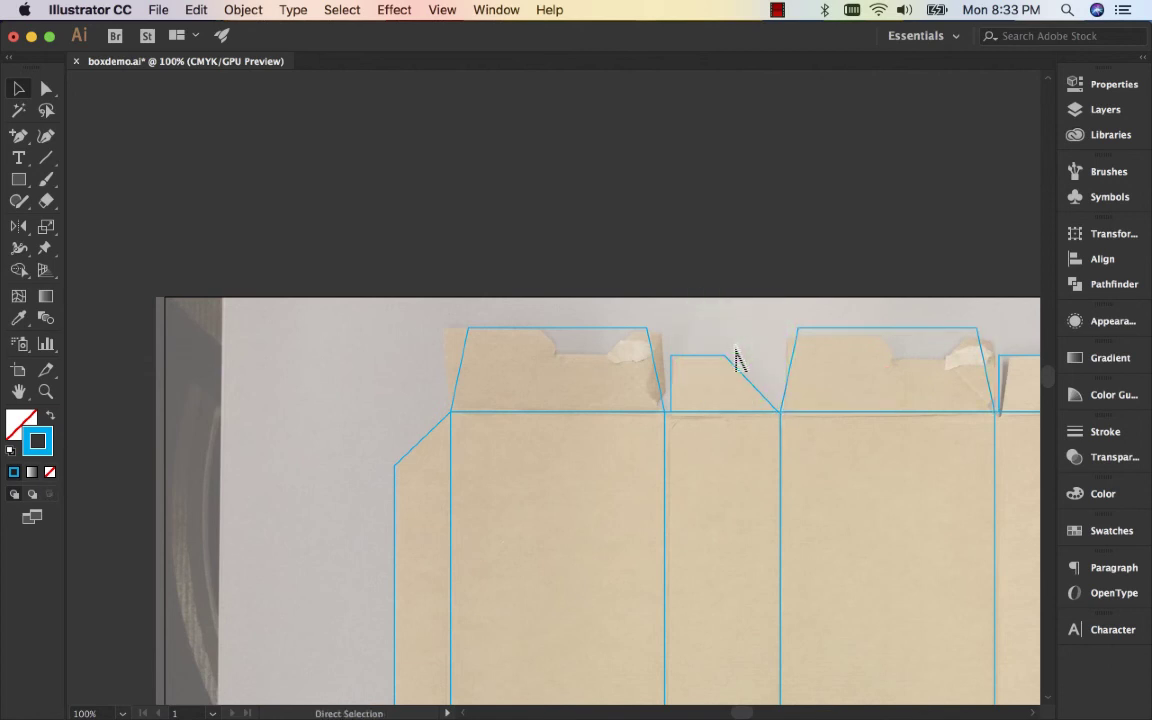
pyautogui.click(1098, 110)
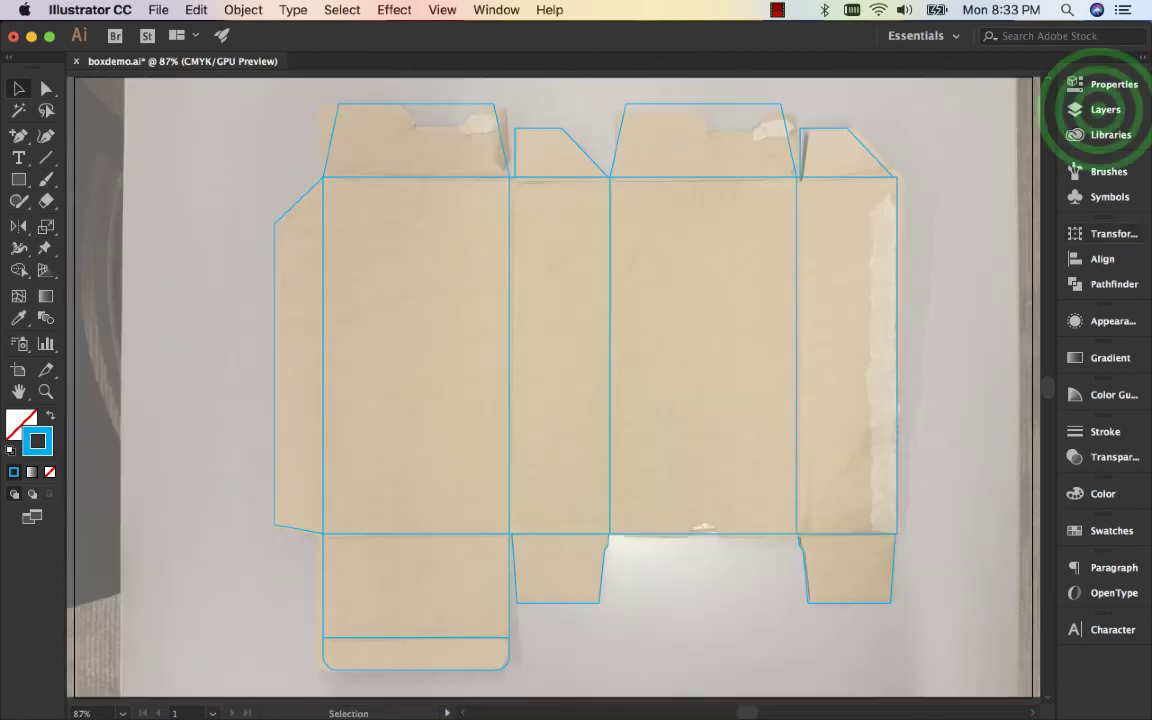
pyautogui.click(853, 111)
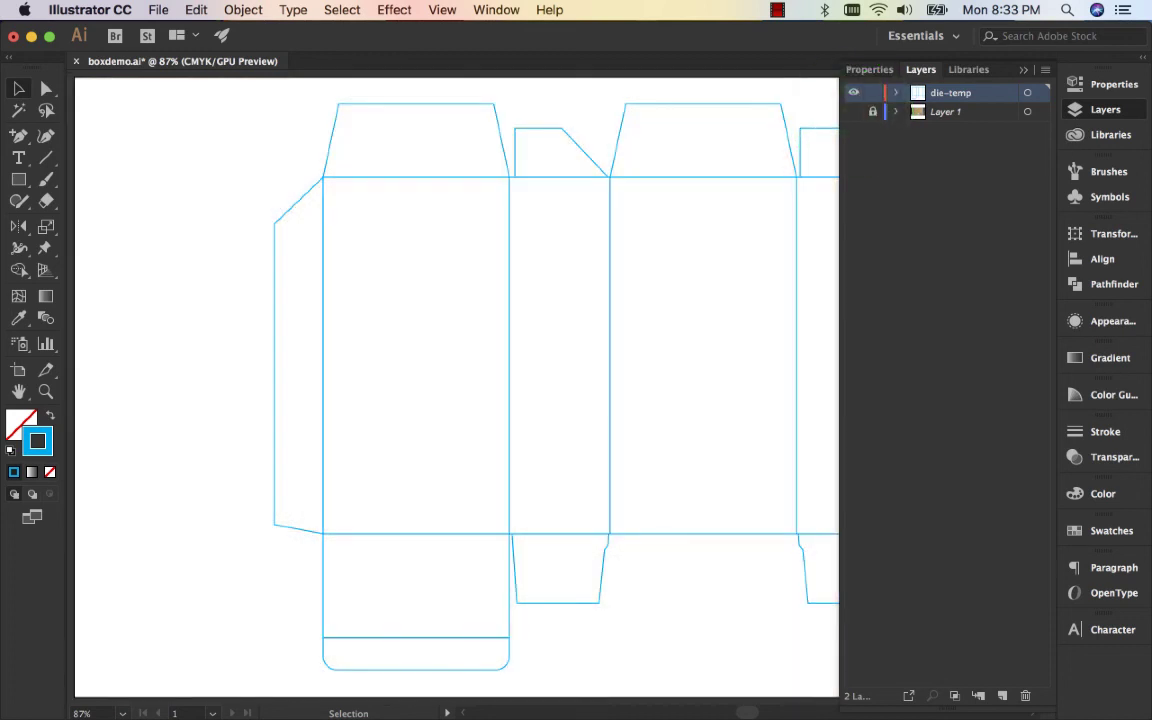
pyautogui.click(920, 92)
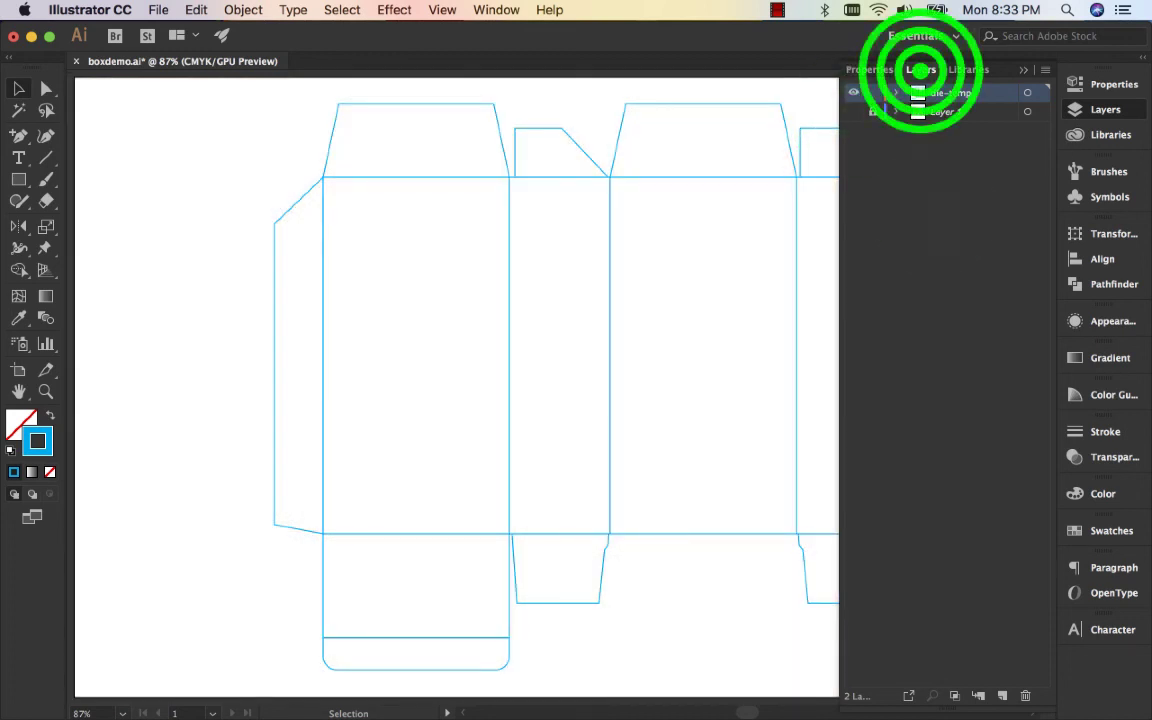
pyautogui.click(933, 212)
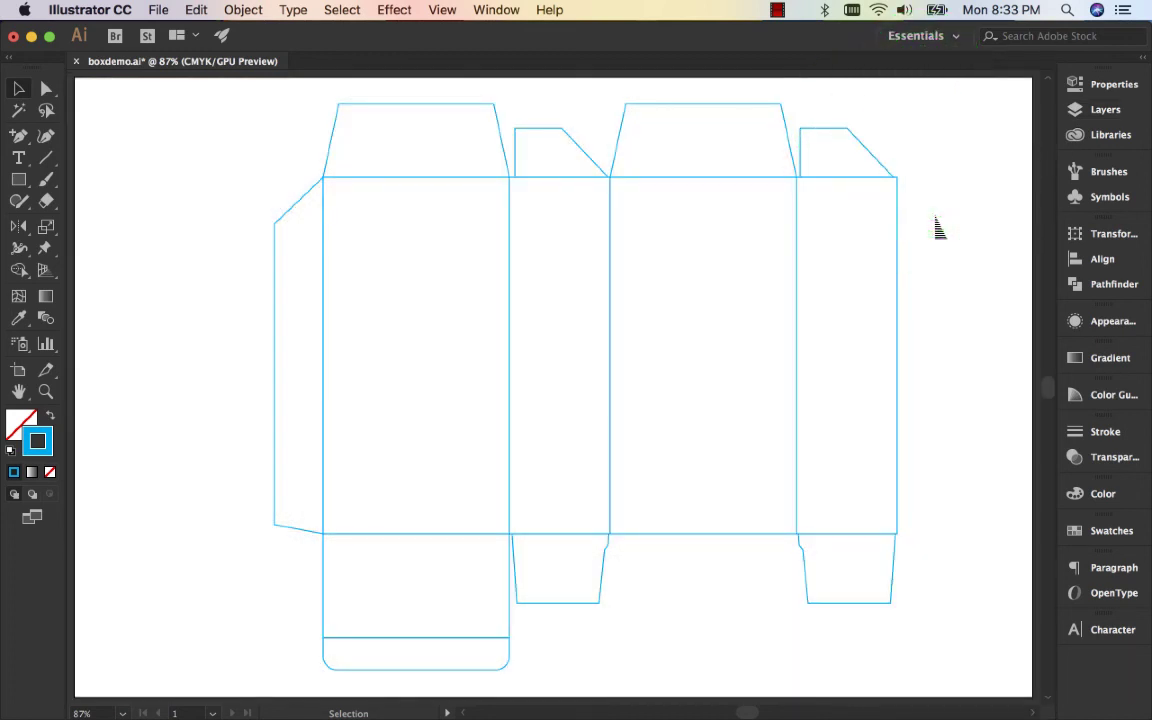